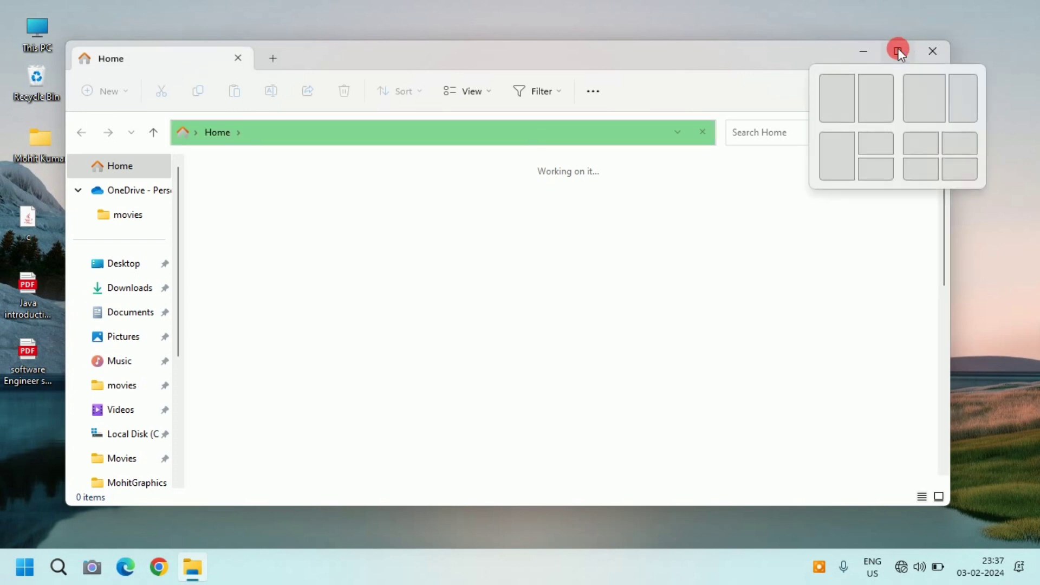
Maximize the file window, open This PC to check the existing drives and their free space, and close the window
click(898, 51)
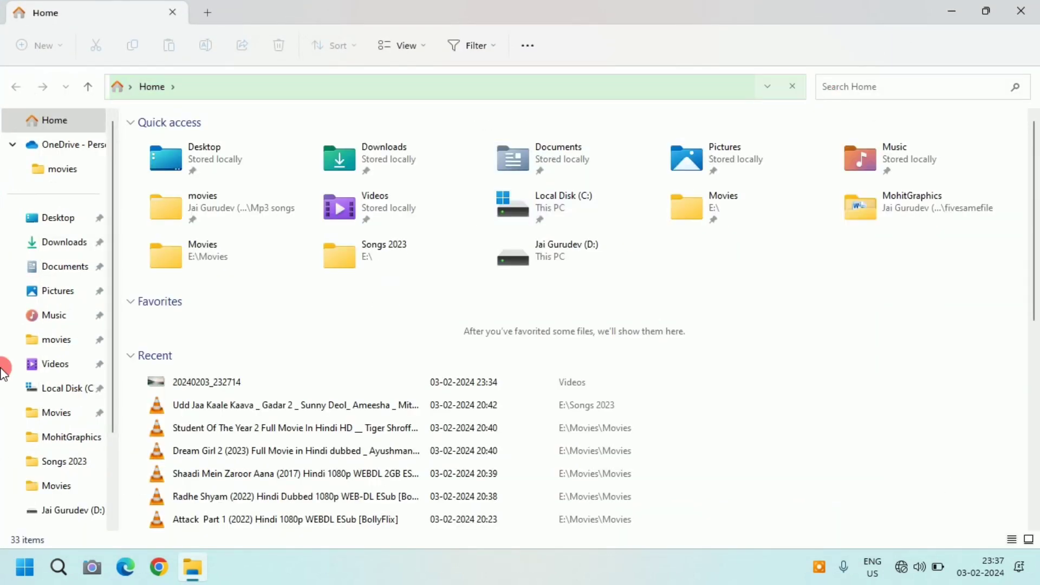
scroll(69, 455, down, 3)
click(61, 416)
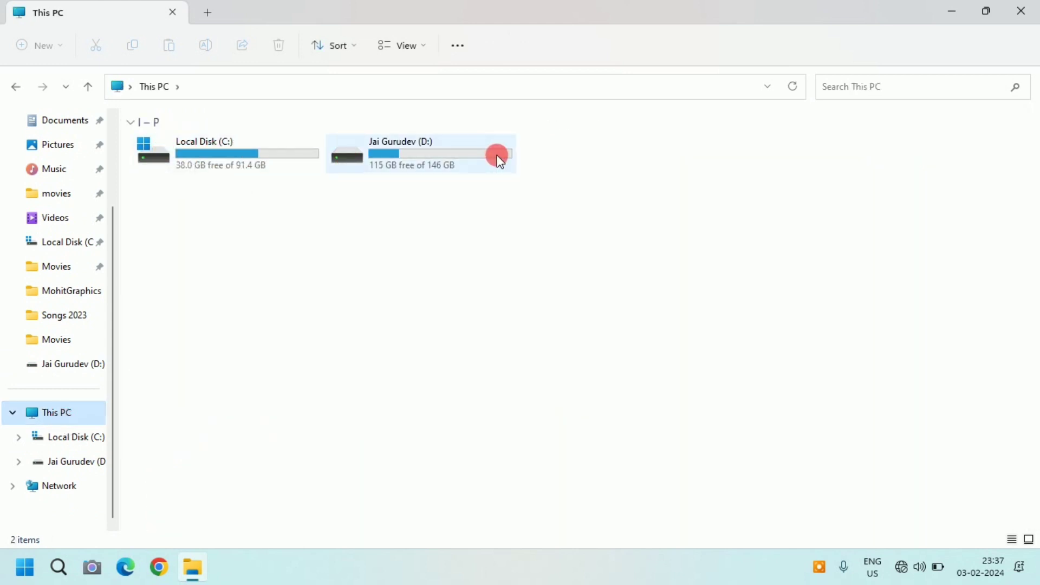
mouse_move(208, 144)
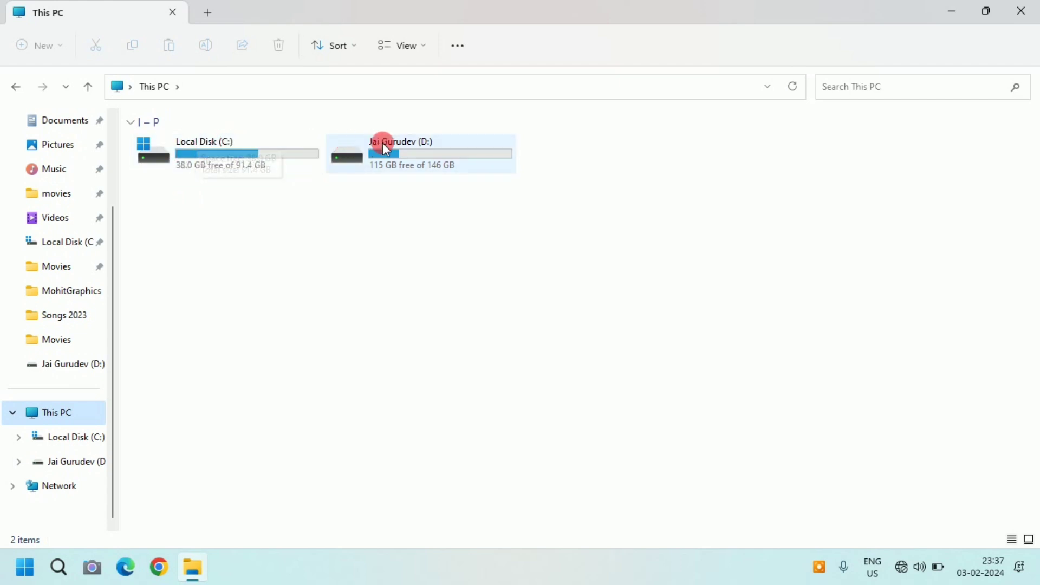
mouse_move(442, 155)
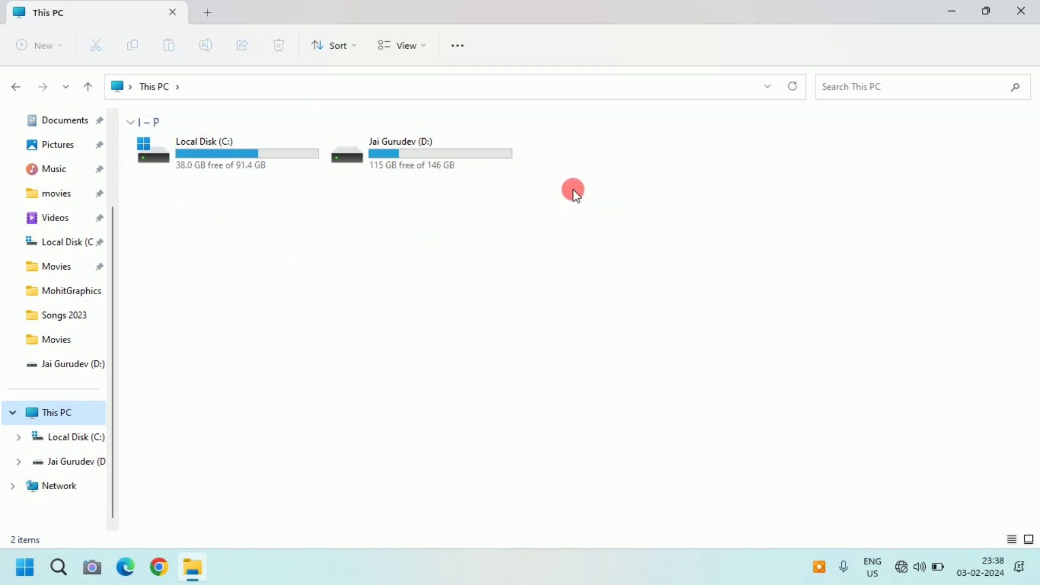
click(1022, 10)
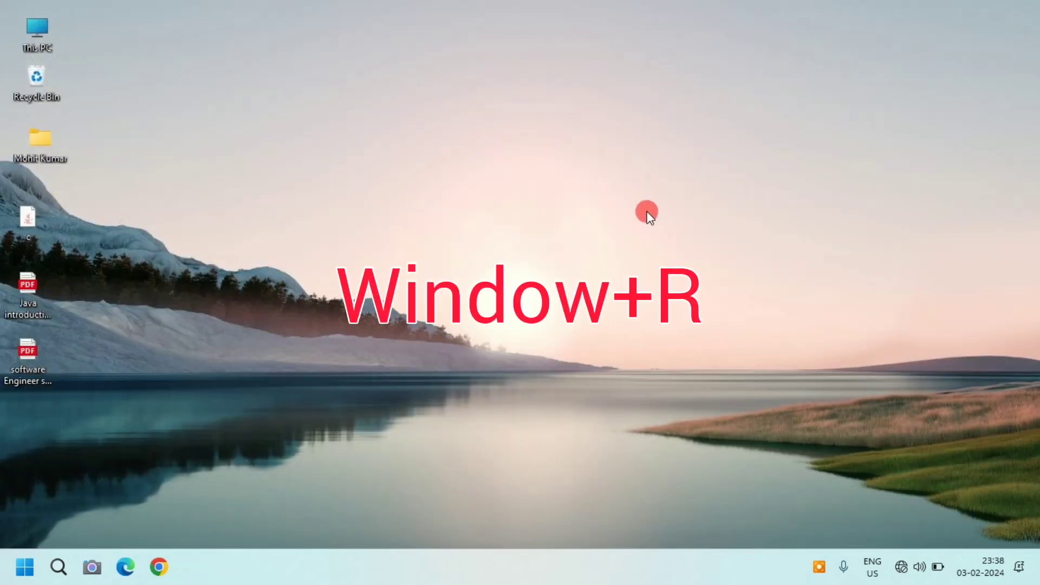
Open Disk Management by running diskmgmt.msc and maximize its window
key(super+r)
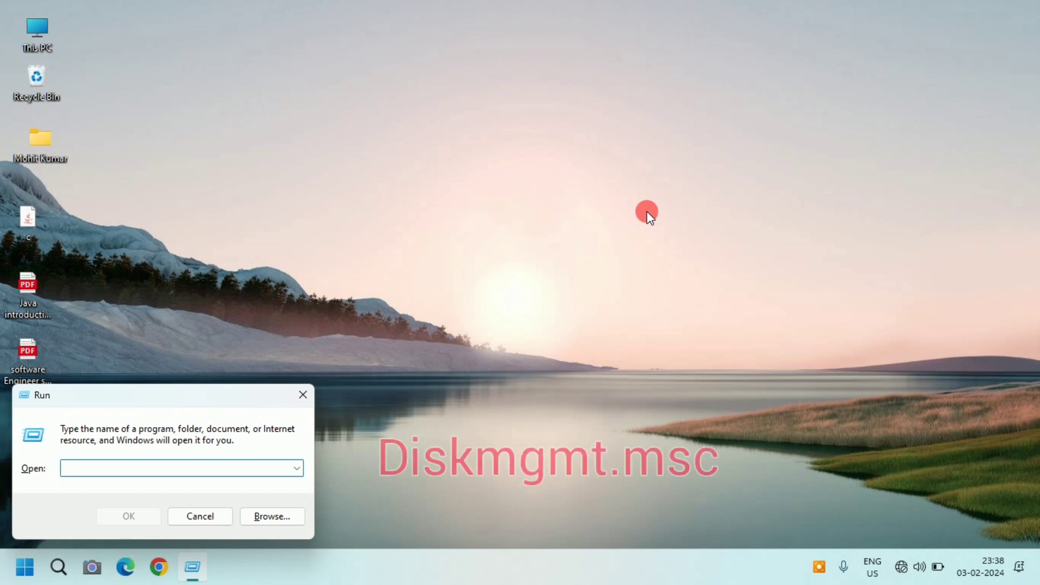
text(d)
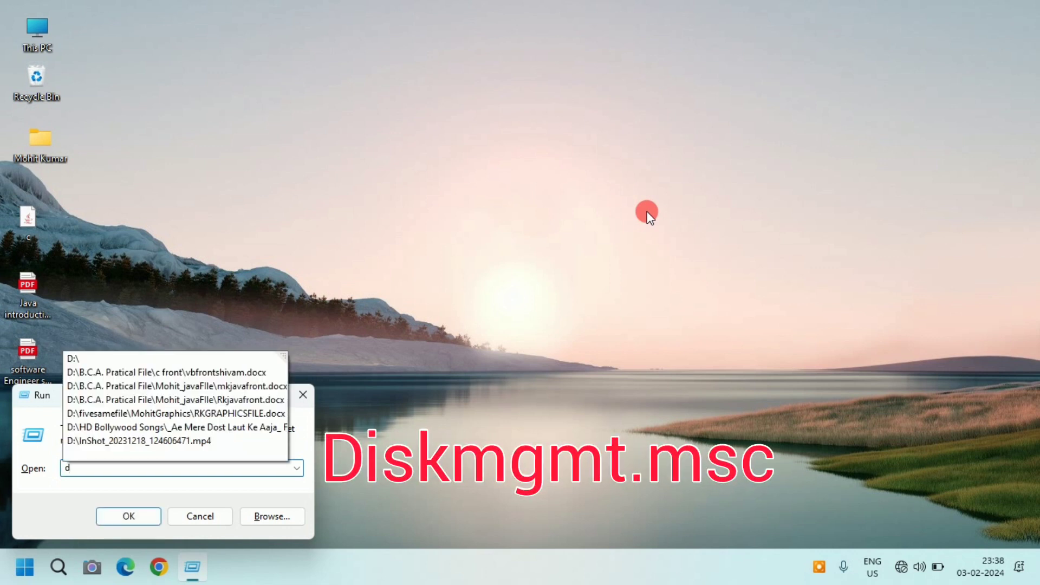
text(iskmgmt)
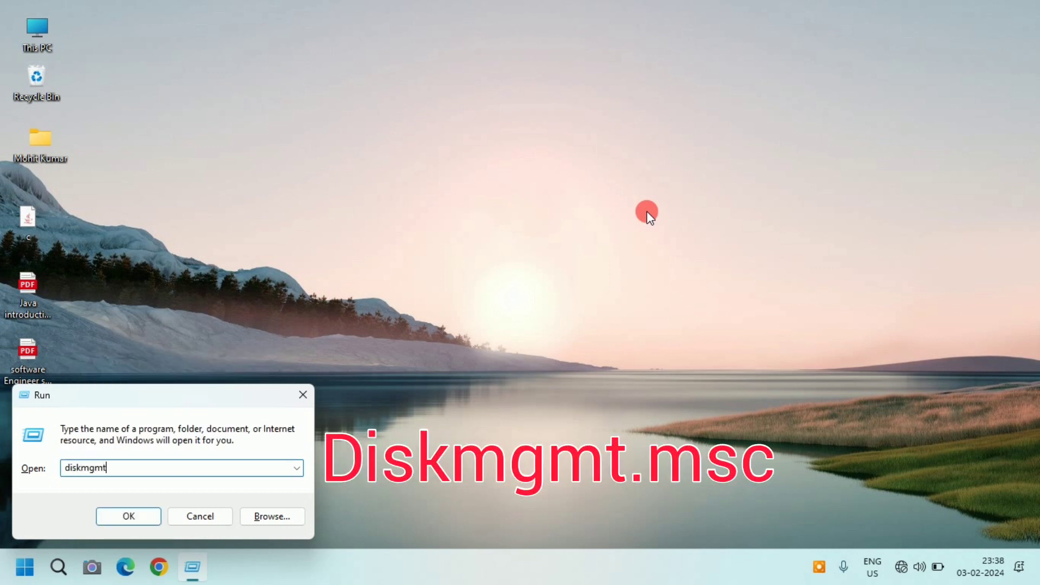
text(.msc)
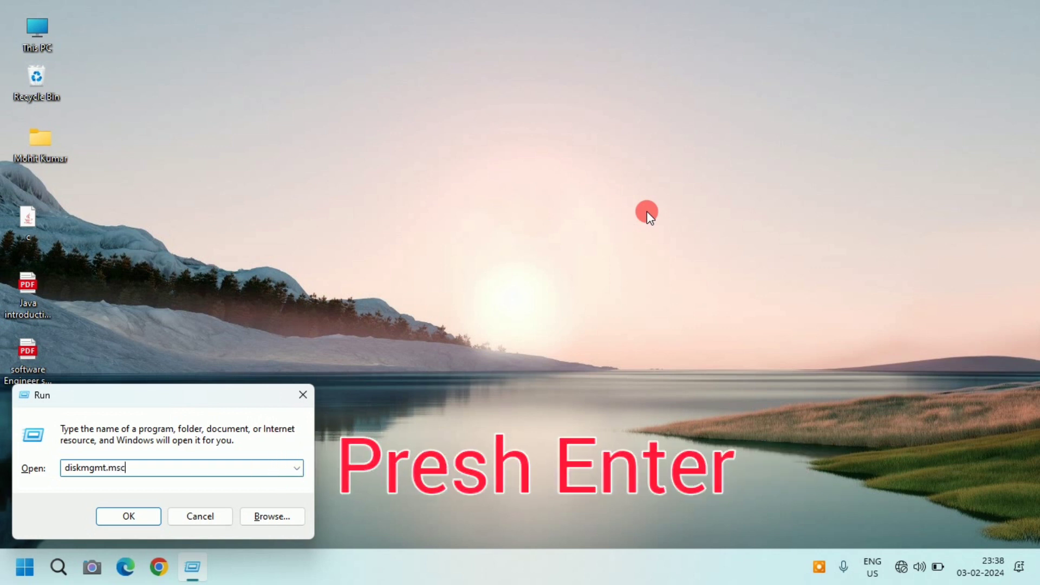
key(Return)
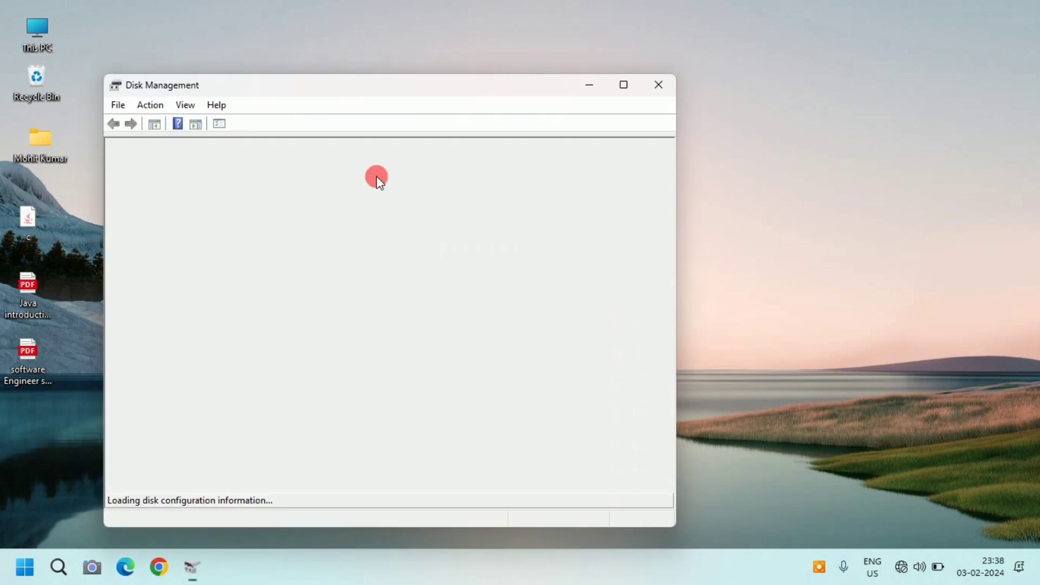
click(624, 86)
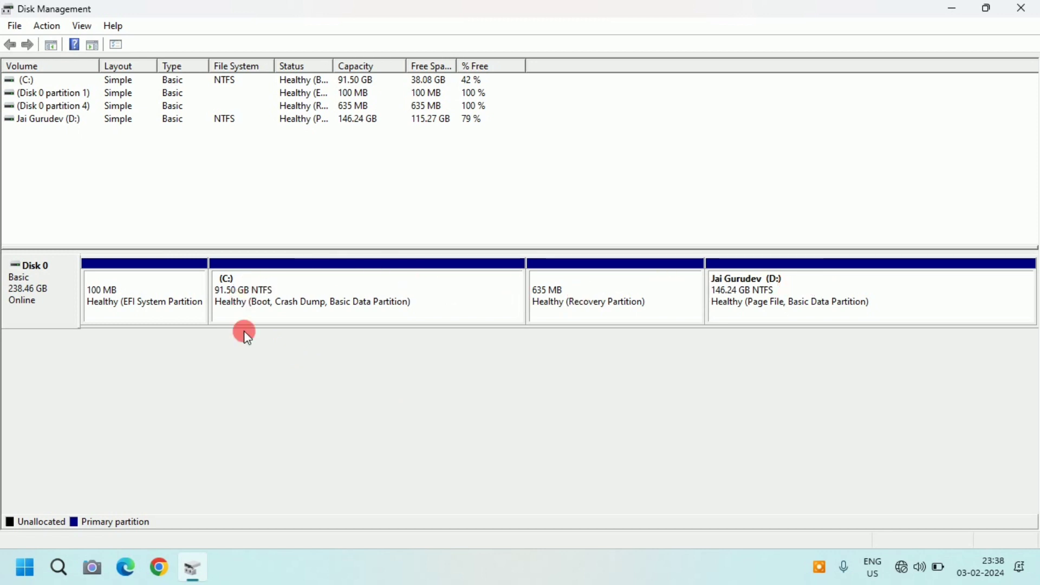
Shrink the D: volume by 5120 MB
right_click(748, 295)
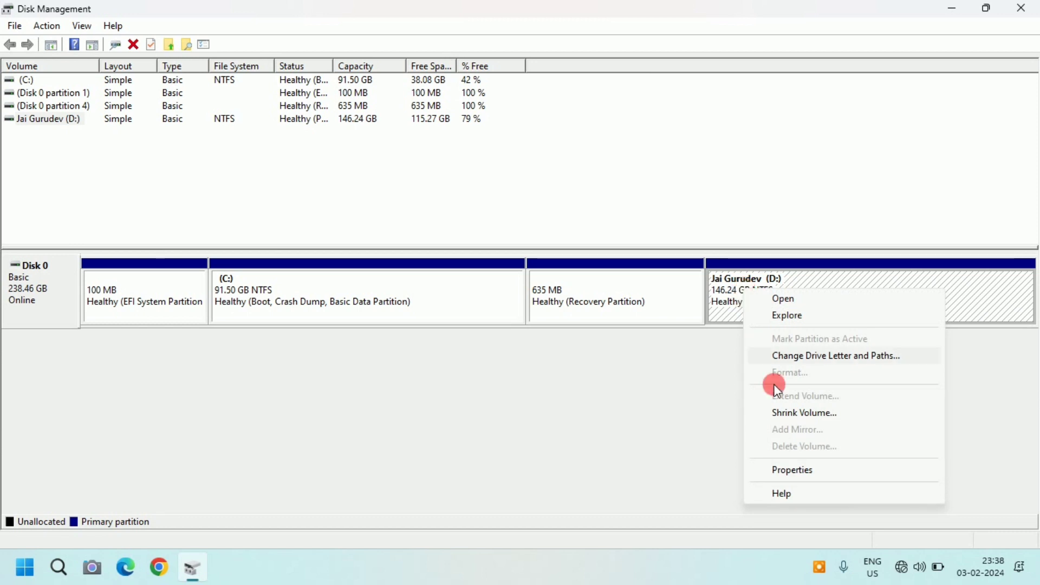
click(819, 414)
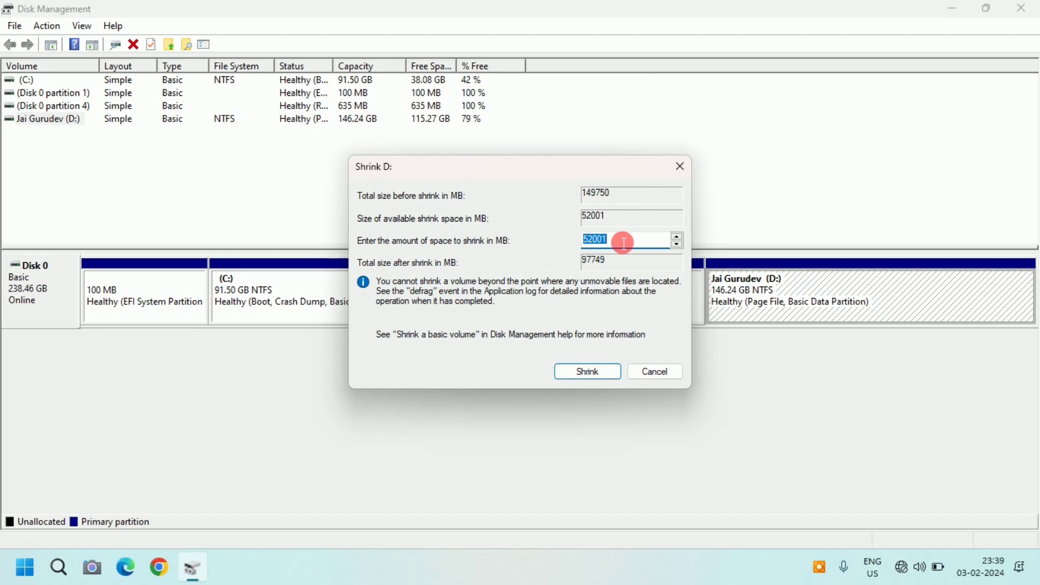
key(BackSpace)
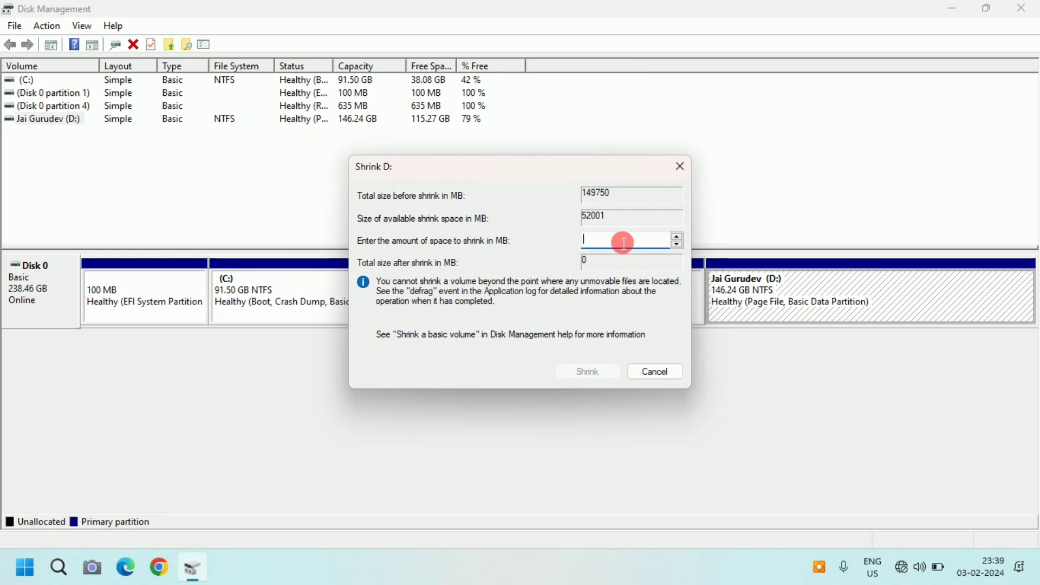
text(5120)
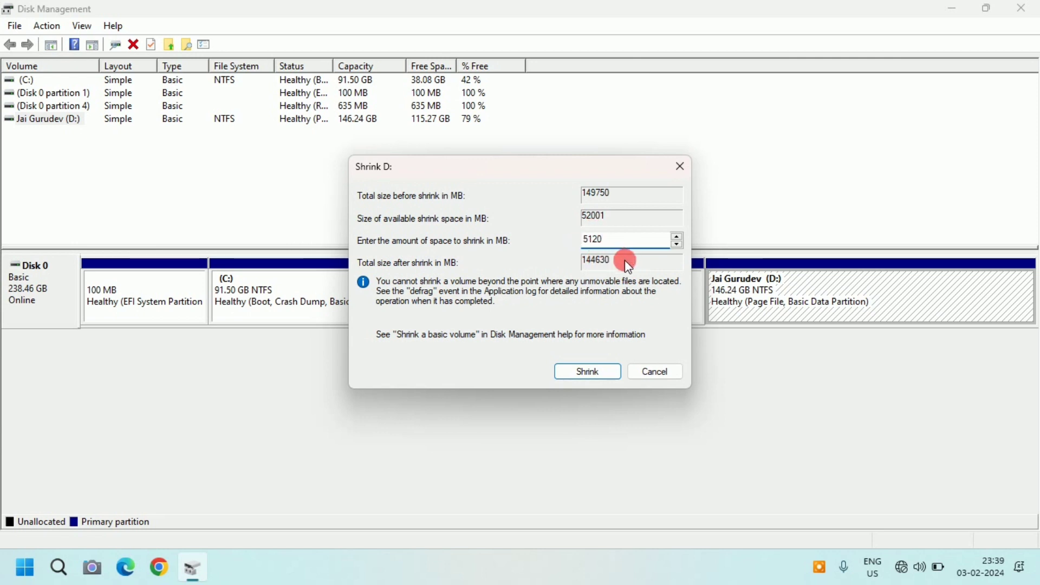
click(590, 370)
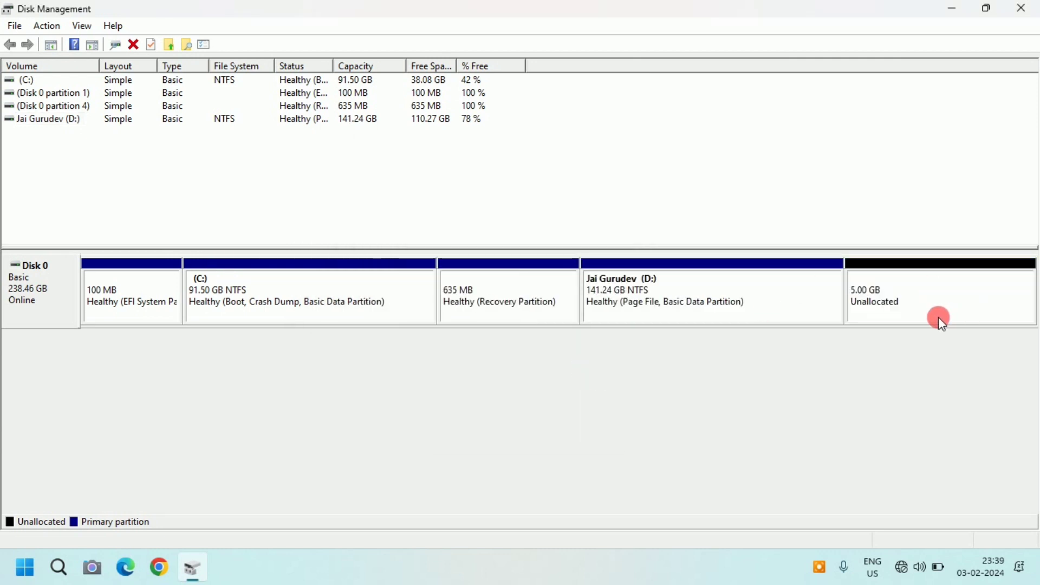
Start a new simple volume on the 5.00 GB unallocated space, keeping the 5120 MB size and assigning drive letter M
right_click(883, 312)
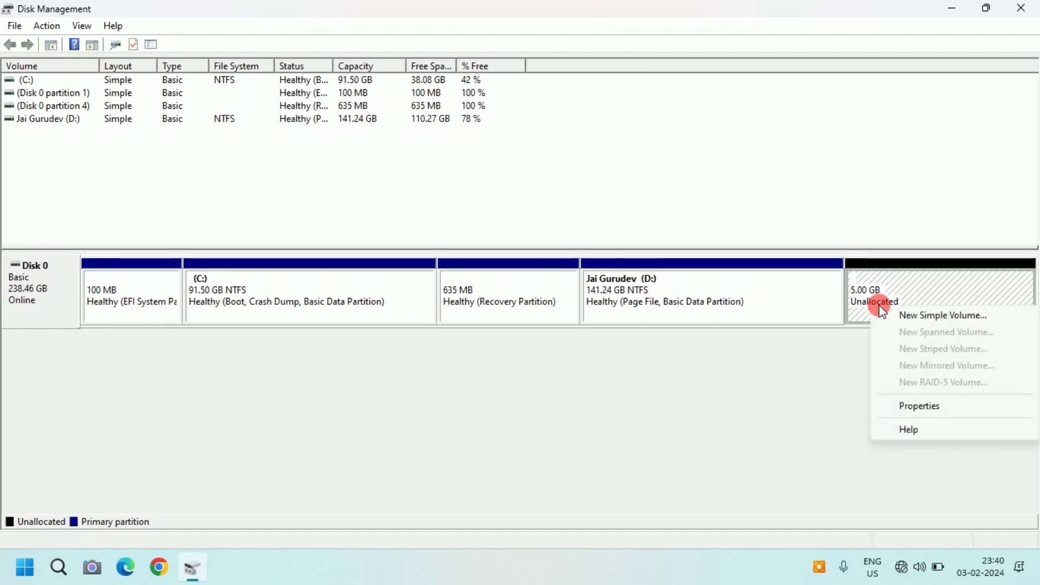
click(957, 316)
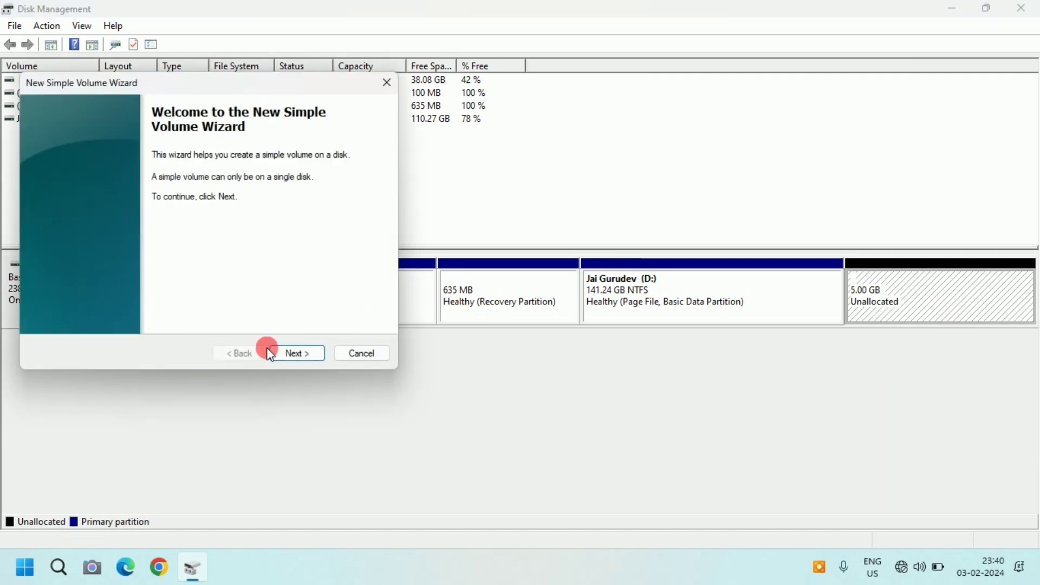
click(312, 352)
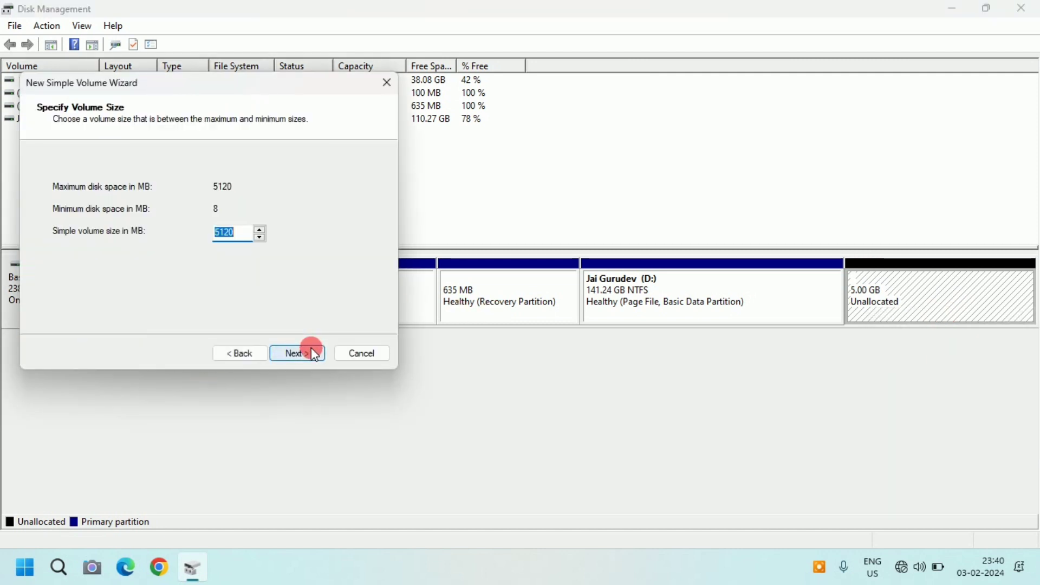
click(300, 359)
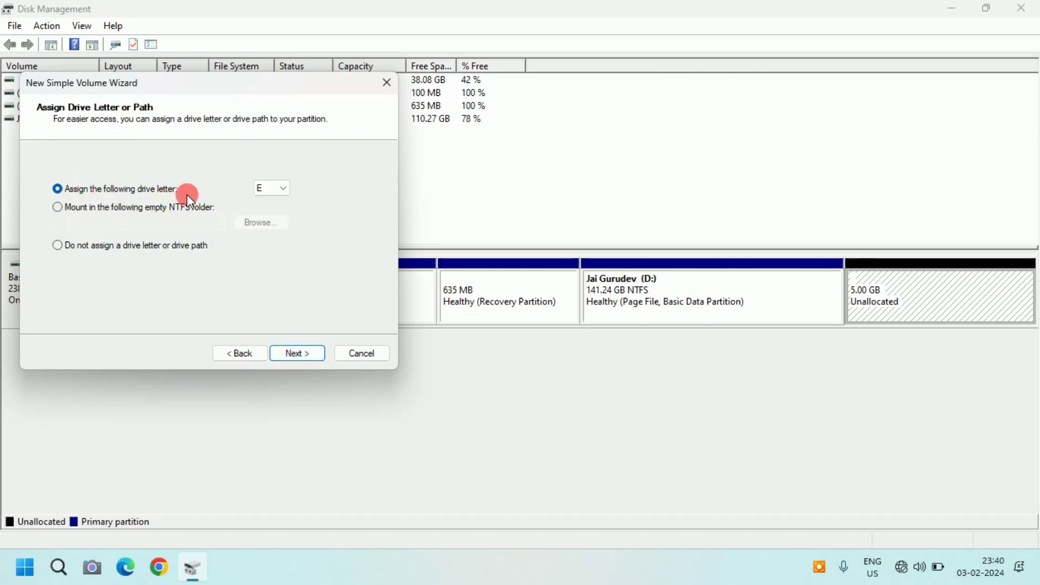
click(283, 192)
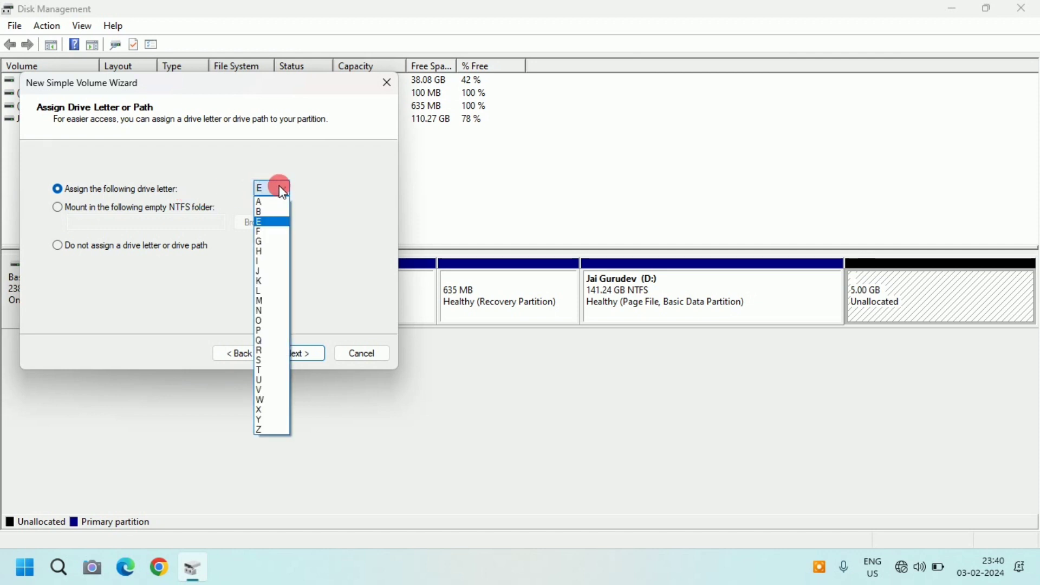
click(271, 302)
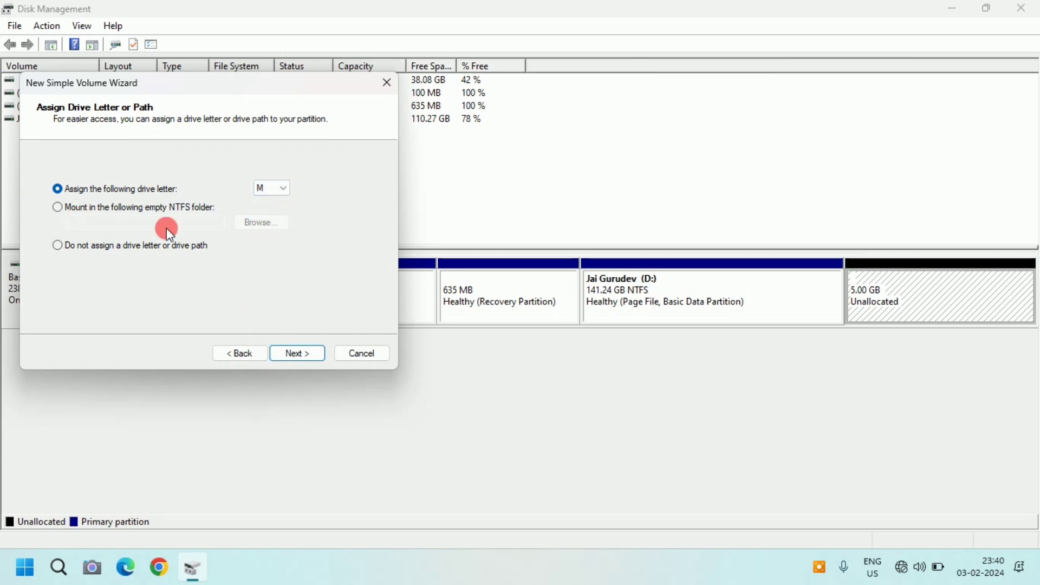
click(292, 353)
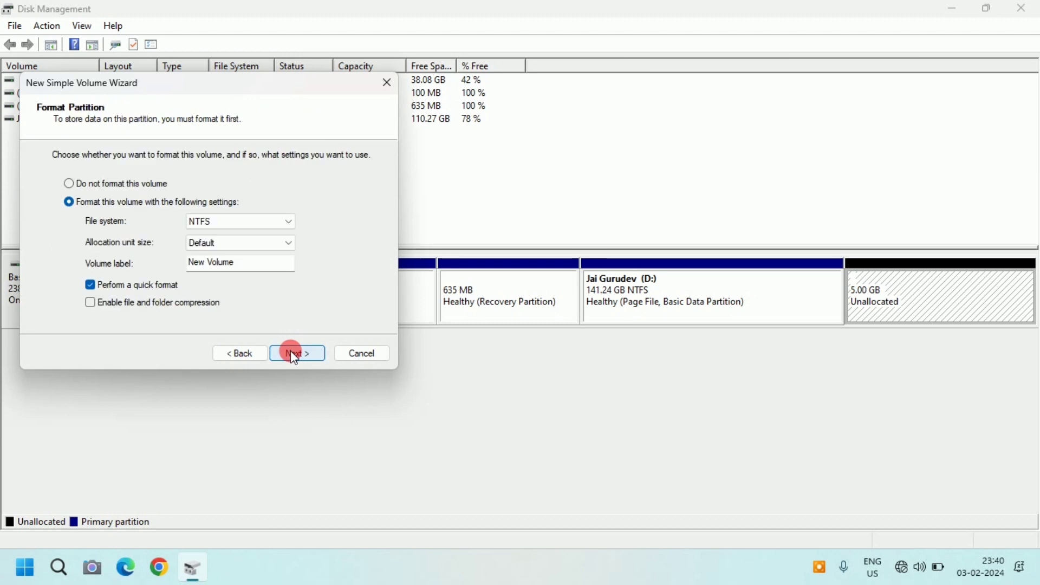
Try FAT32 as the new volume's file system and set it back to NTFS
click(86, 207)
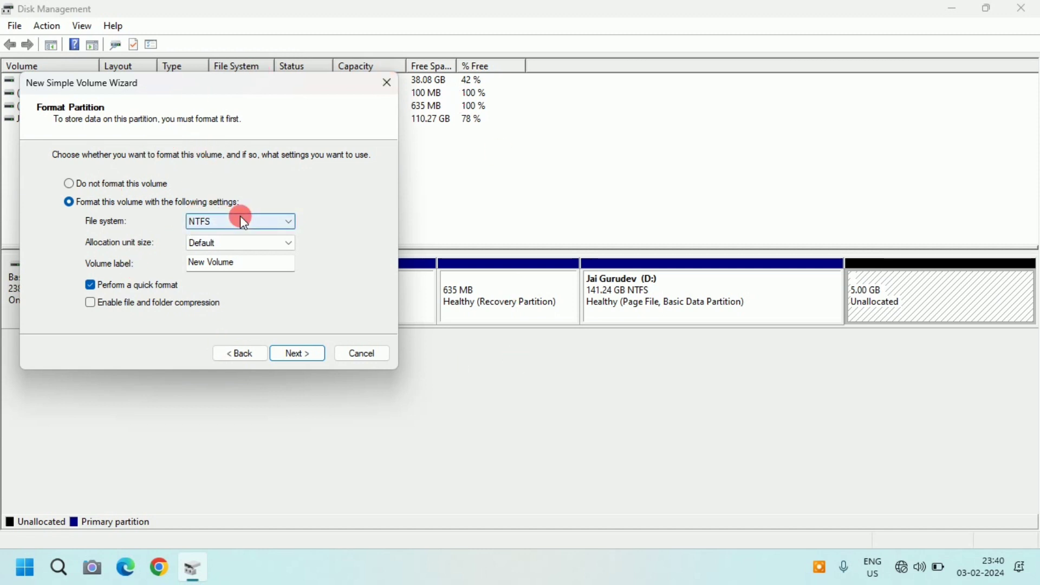
click(286, 222)
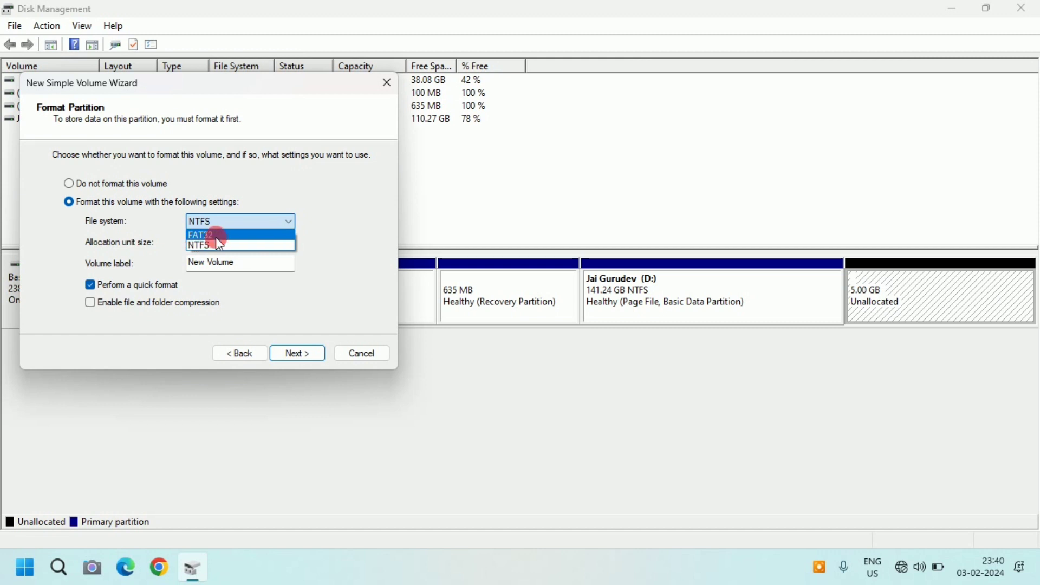
click(200, 236)
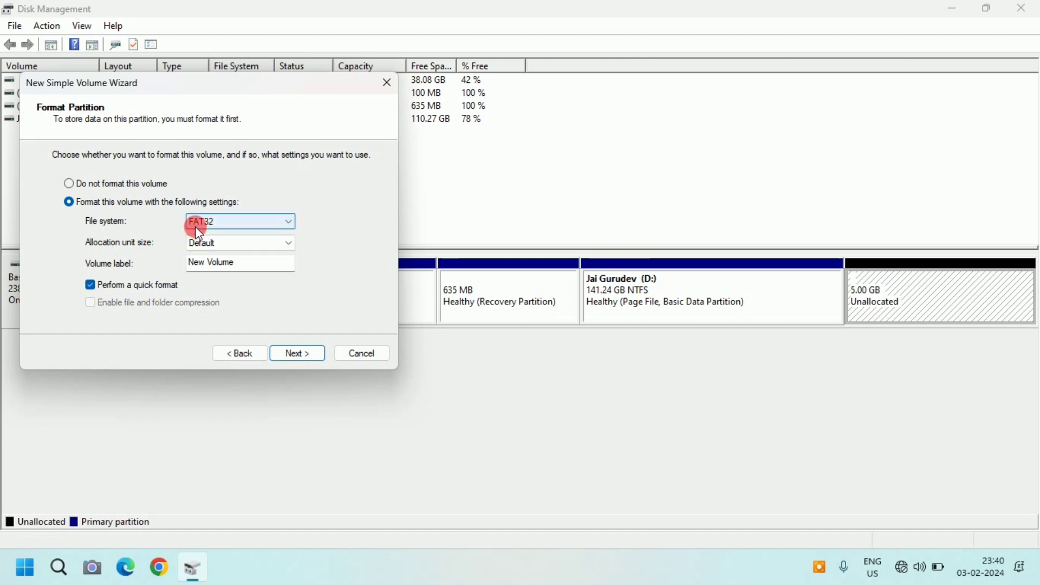
click(287, 224)
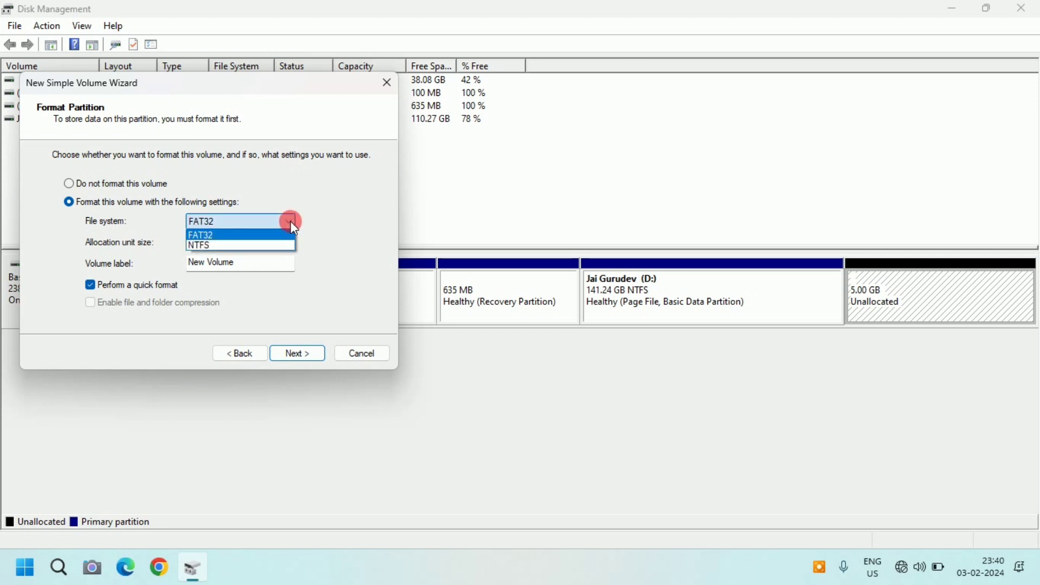
click(228, 246)
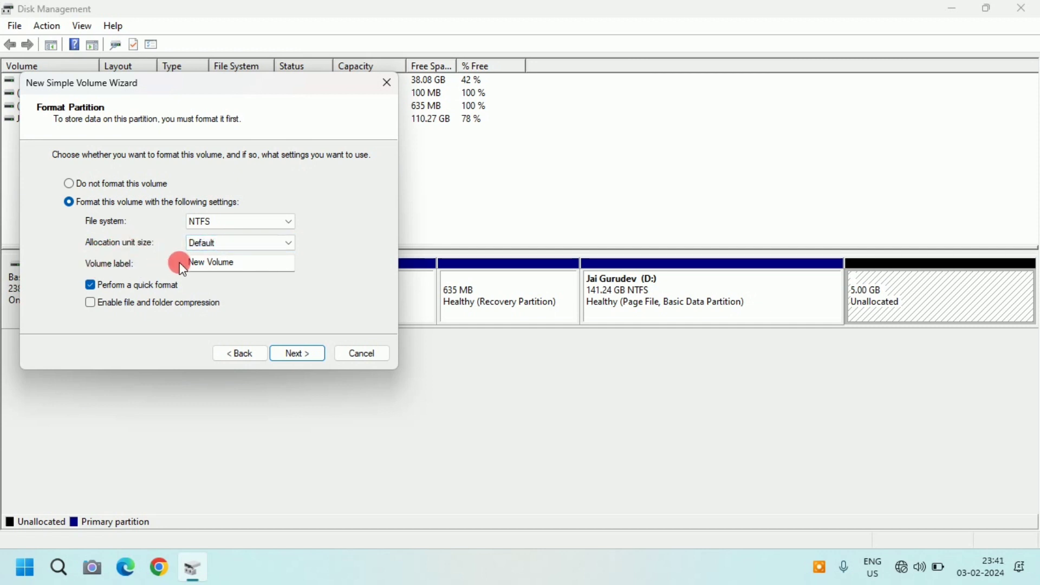
Label the new volume Drive, keep the other format settings, and finish creating it
click(252, 267)
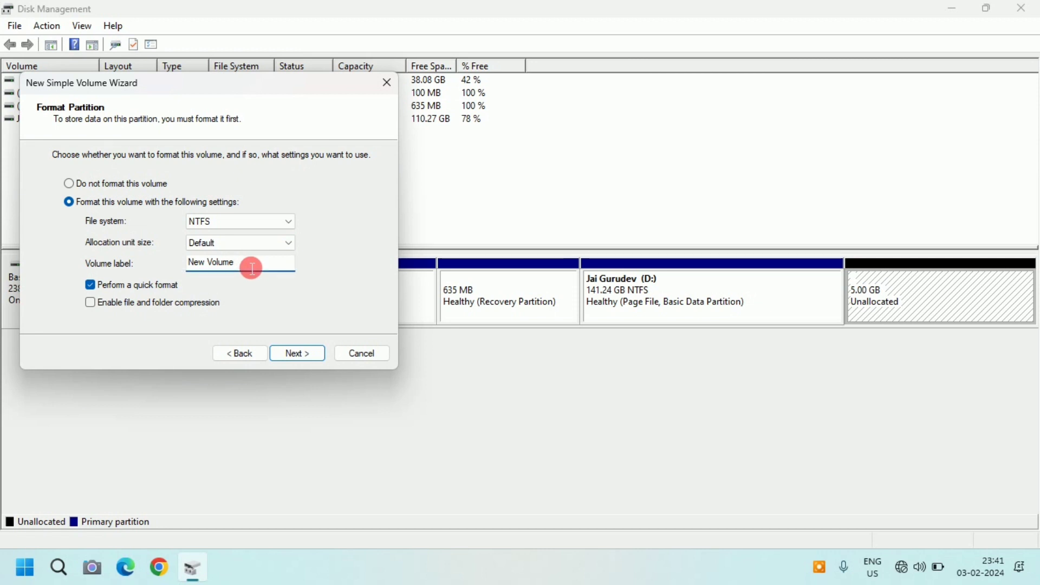
key(BackSpace)
key(BackSpace)
key(BackSpace)
key(BackSpace)
key(BackSpace)
key(BackSpace)
key(BackSpace)
key(BackSpace)
key(BackSpace)
text(Drive)
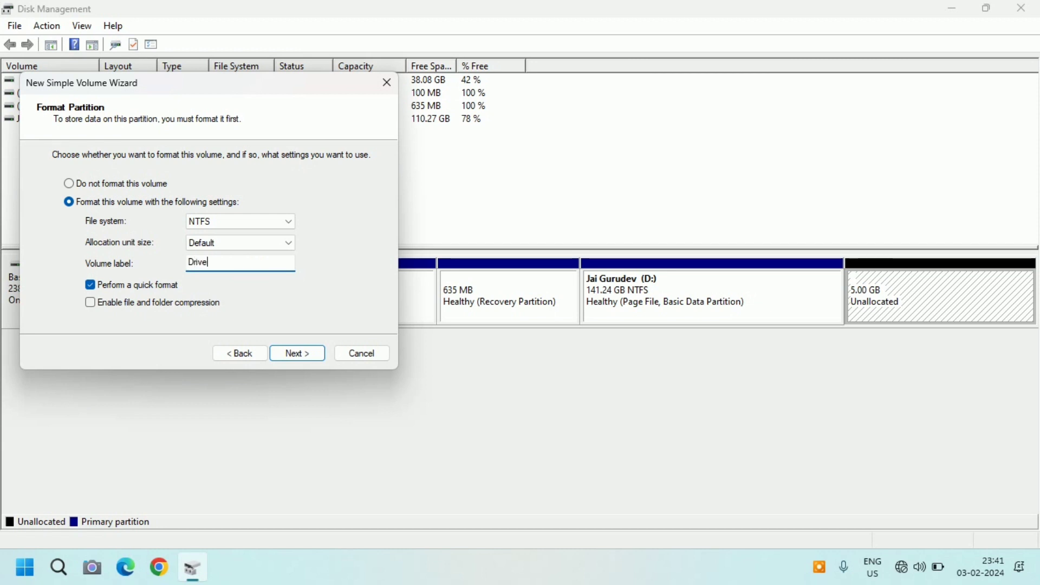
click(300, 343)
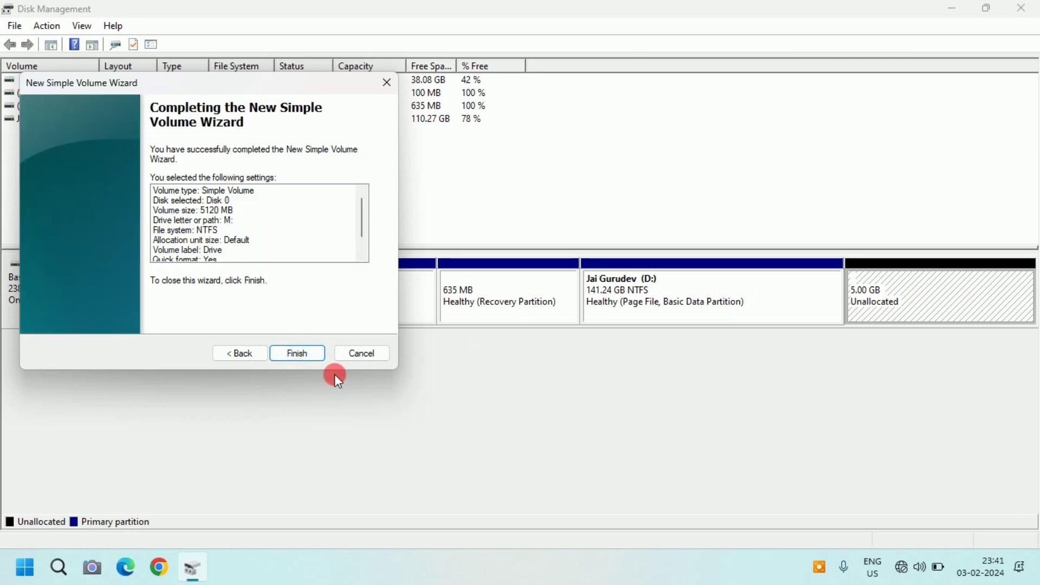
click(293, 353)
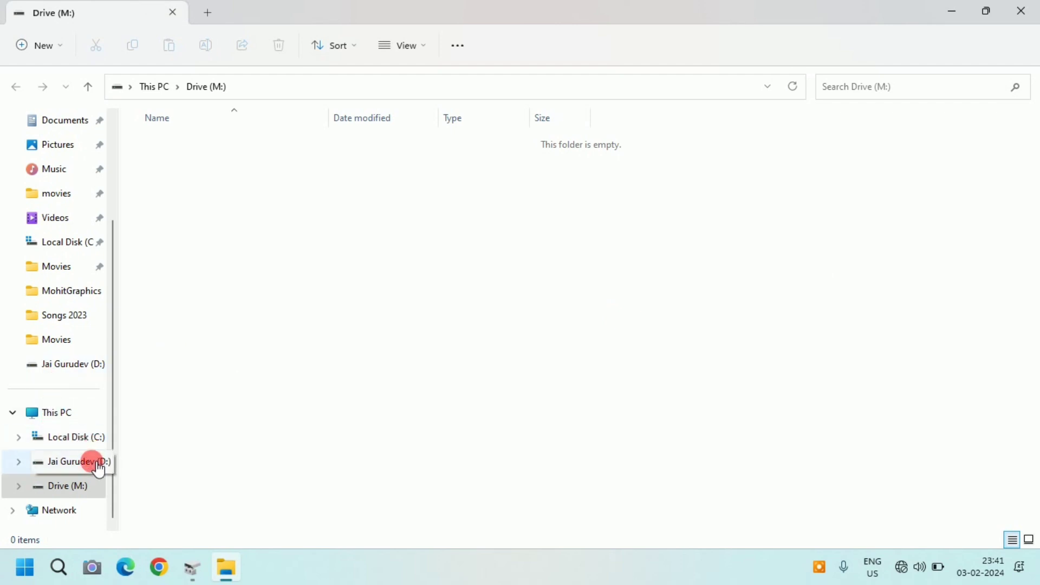
Open This PC and examine the new Drive (M:) alongside the C: and D: drives
click(81, 422)
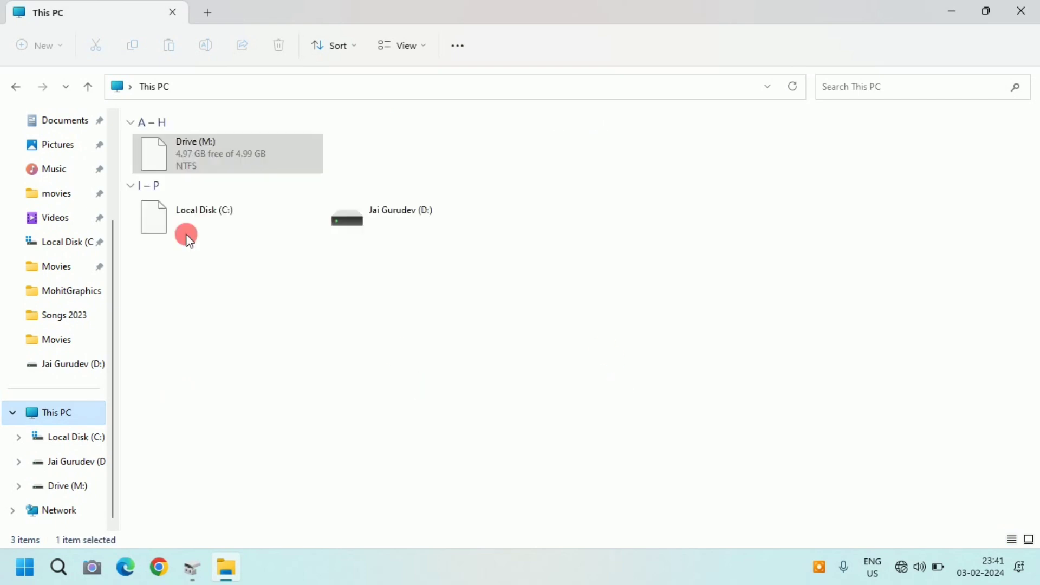
click(301, 279)
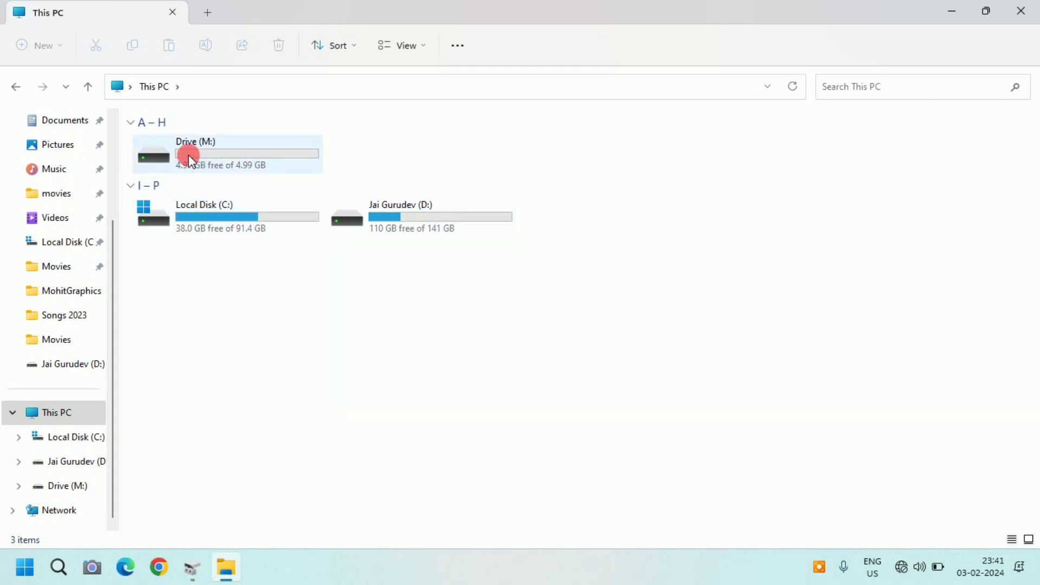
click(223, 139)
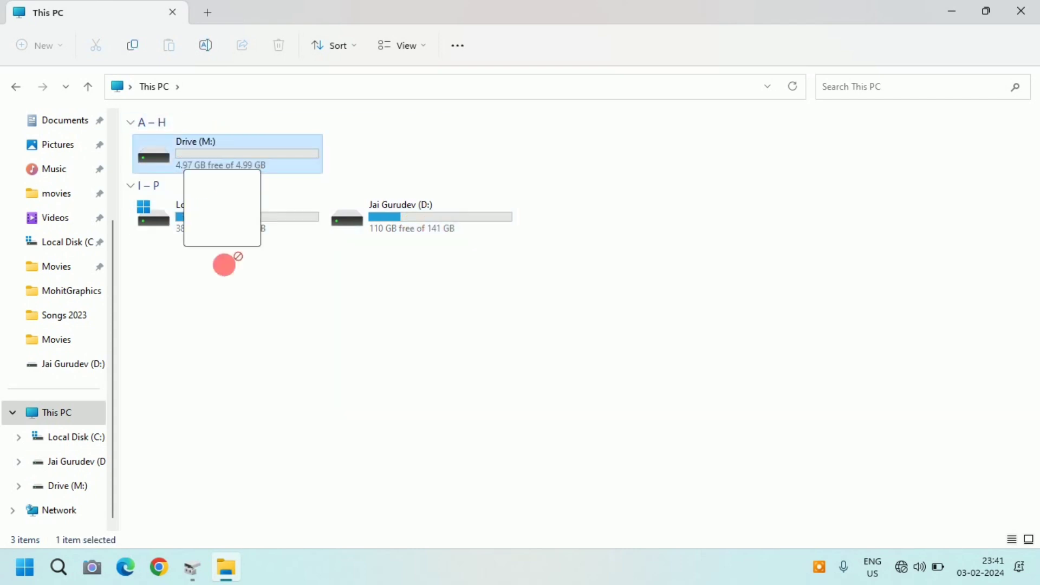
Clear the drive selection in This PC, then close both Disk Management and File Explorer
click(312, 321)
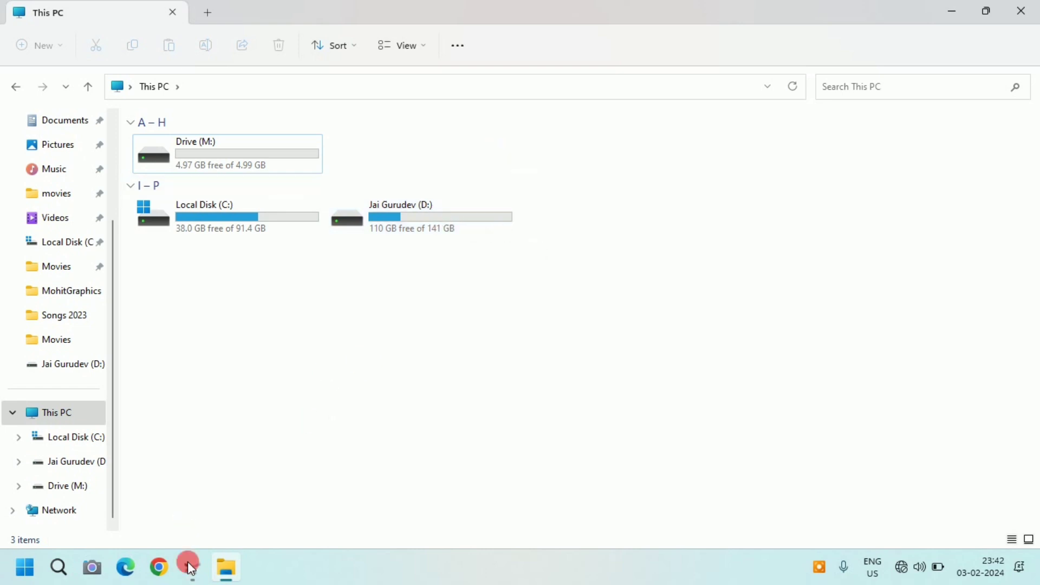
mouse_move(191, 577)
click(198, 508)
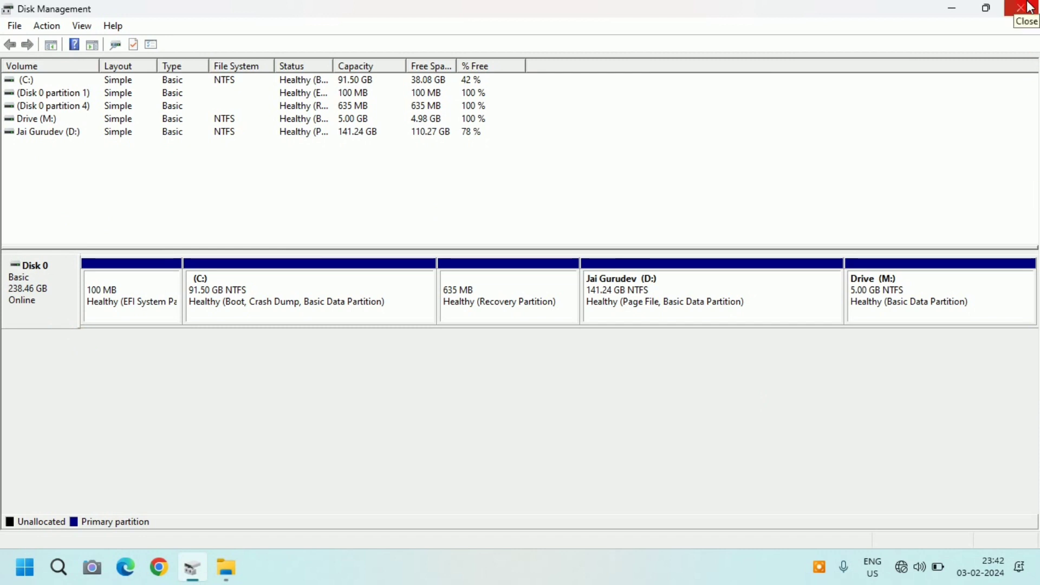
click(1032, 8)
click(1029, 6)
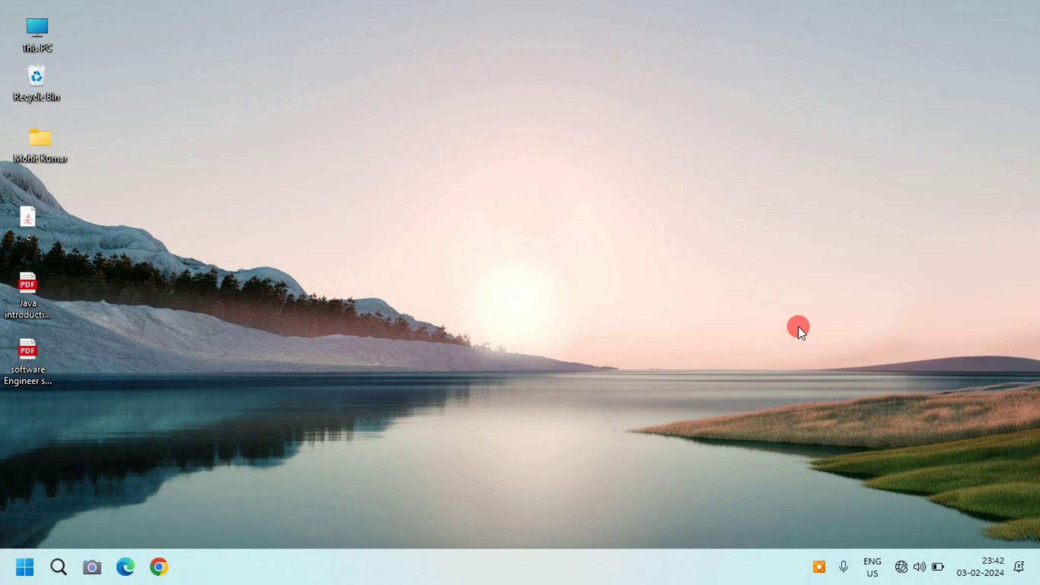
Reopen Disk Management through a Run command, maximize its window, and leave no volume selected
key(super+r)
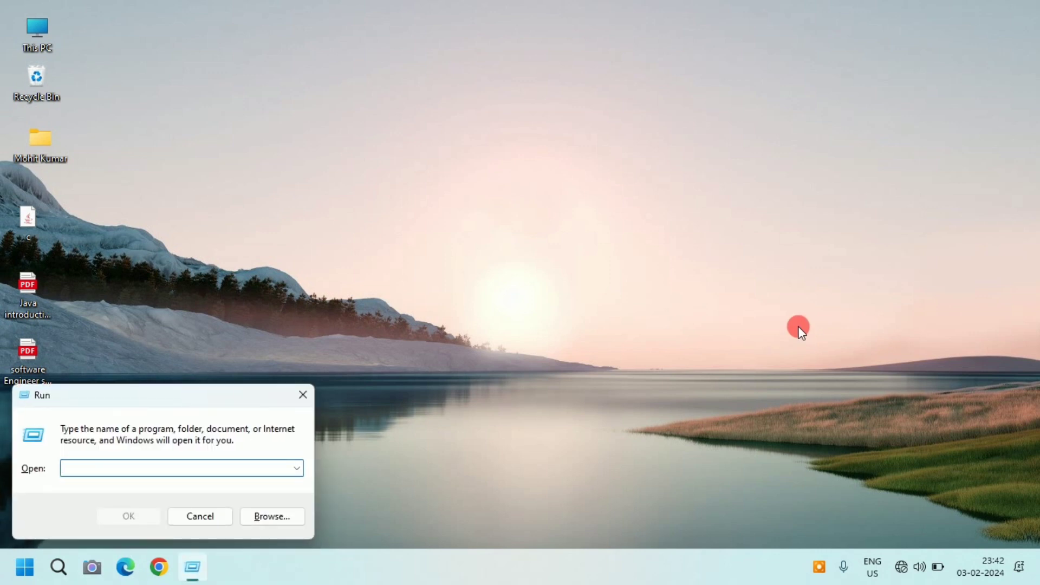
text(diskmt)
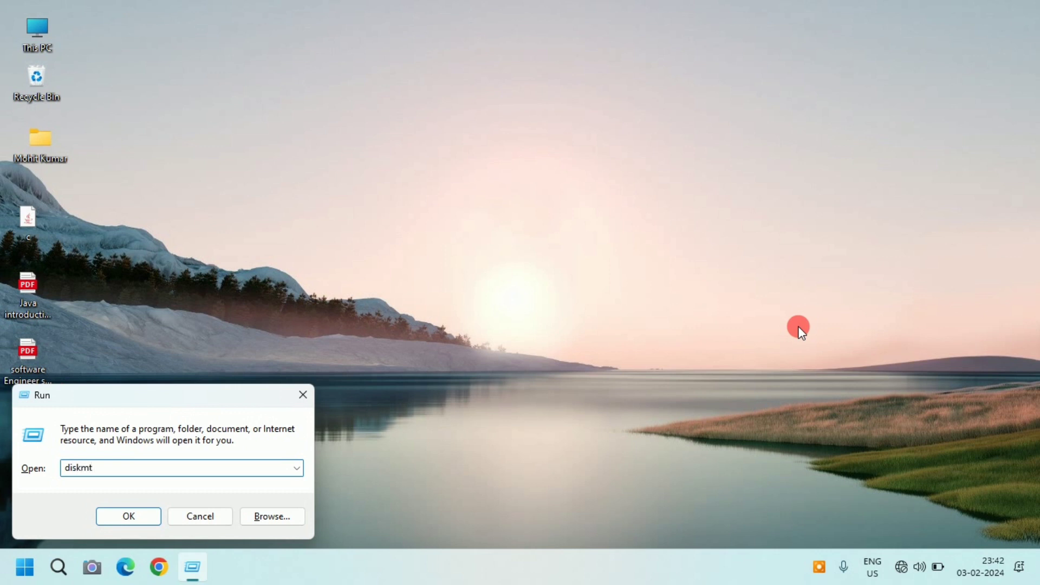
text(.)
key(Return)
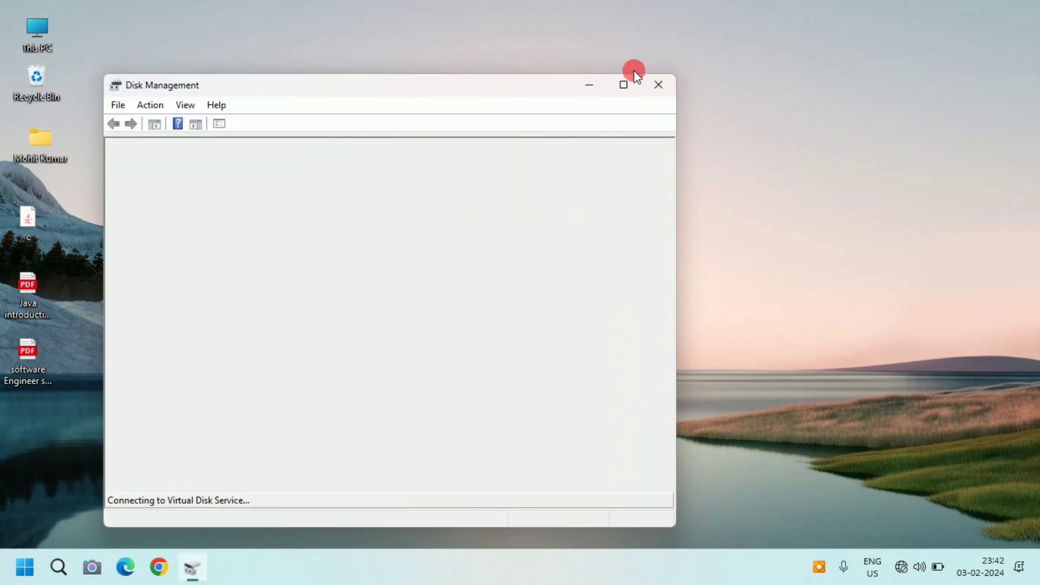
click(624, 85)
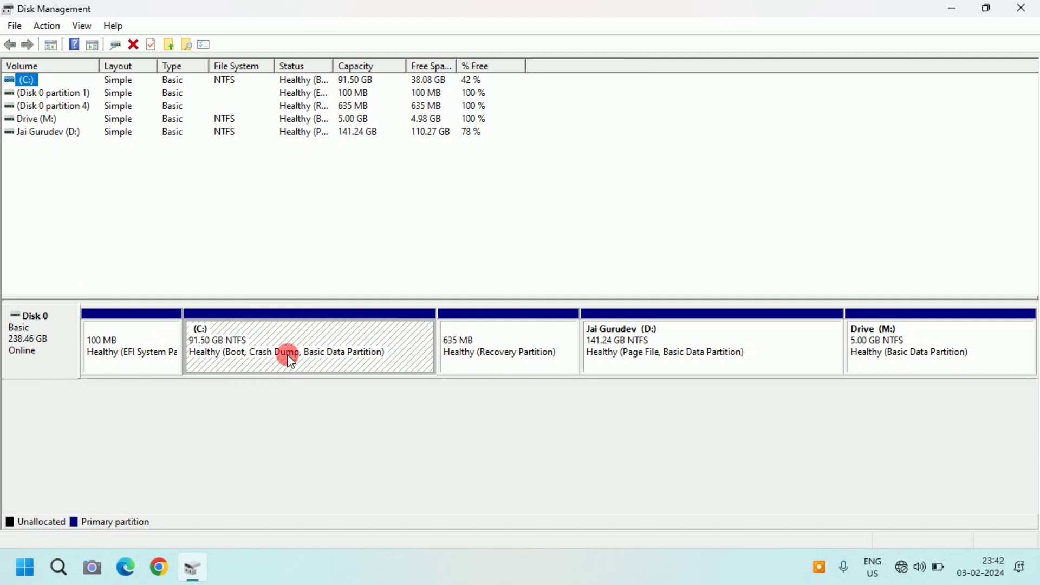
click(468, 466)
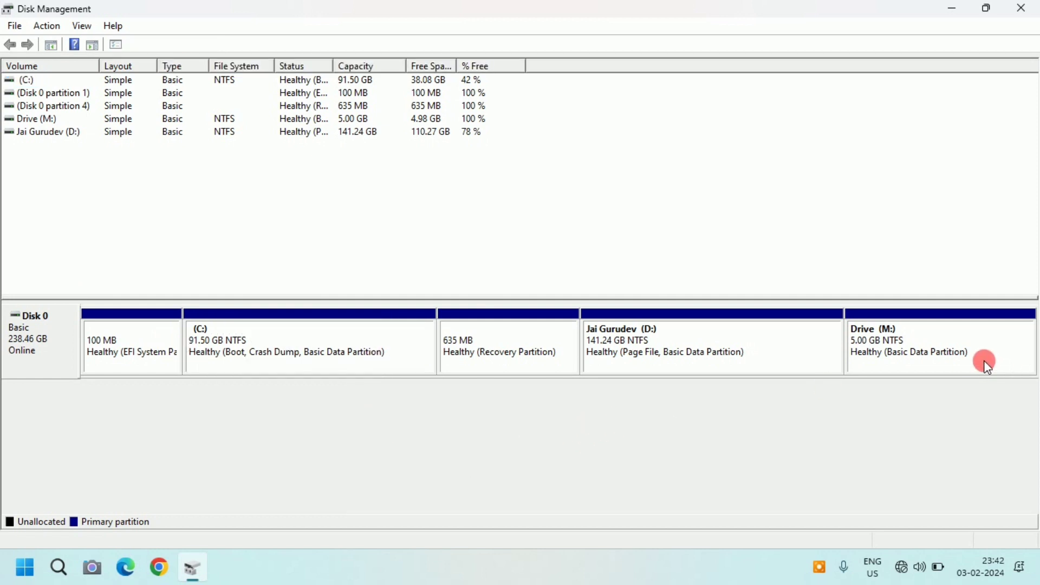
Delete the 5.00 GB Drive (M:) volume on Disk 0 and accept erasing its data
right_click(901, 355)
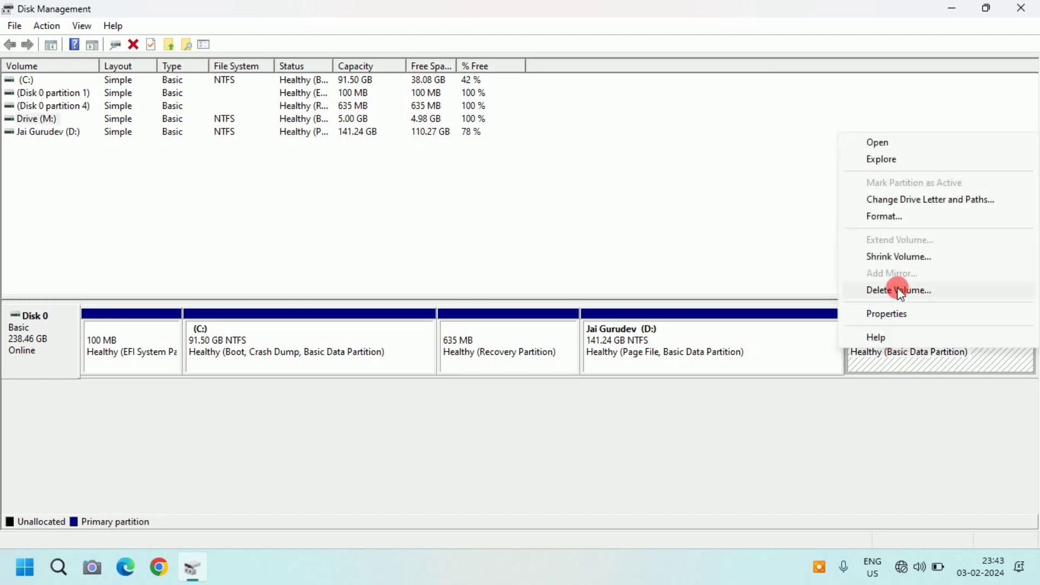
click(873, 293)
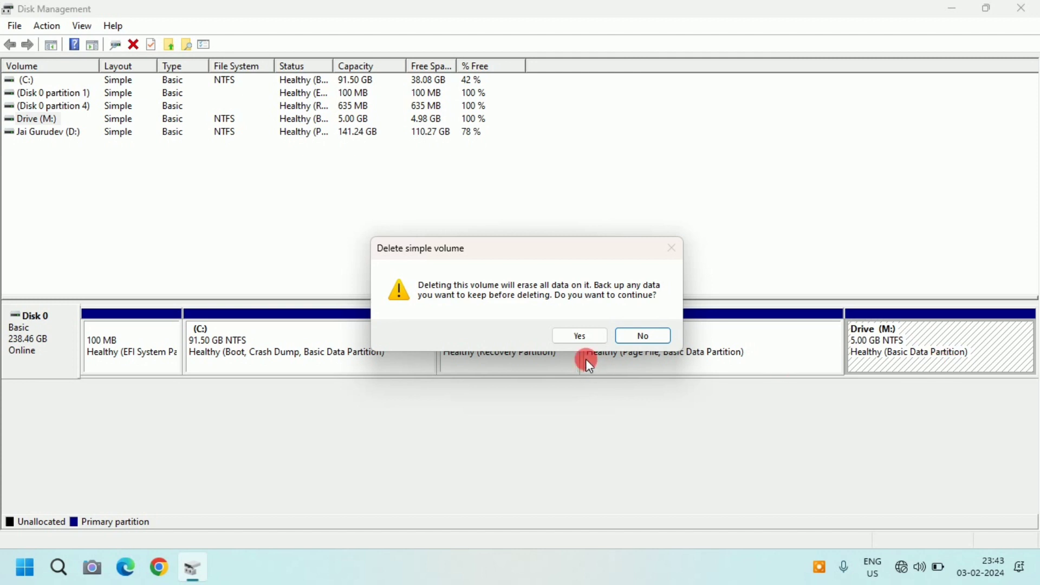
click(583, 336)
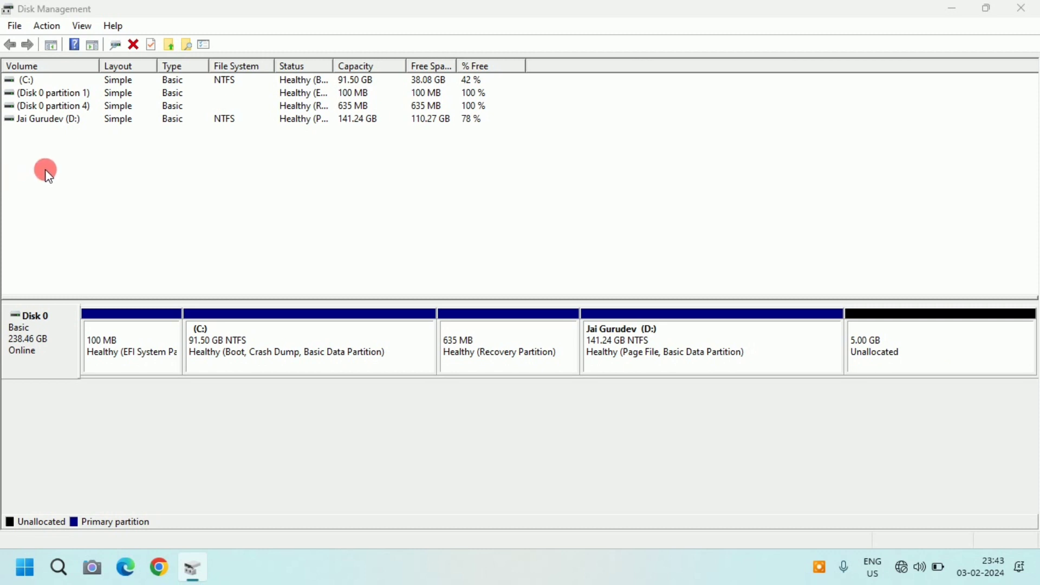
Check the list of drives under This PC in File Explorer, then return to Disk Management
key(super+e)
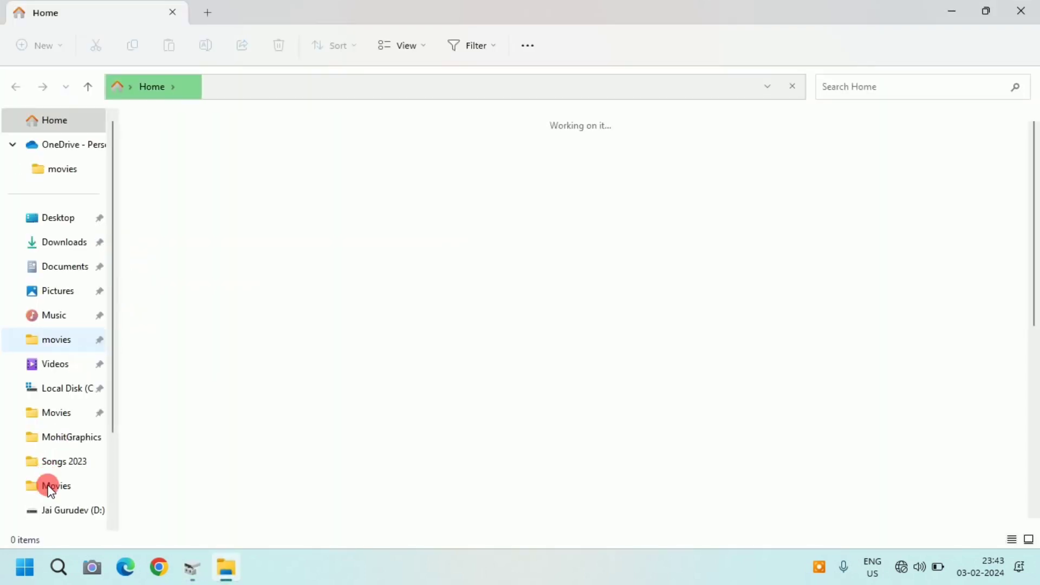
scroll(58, 463, down, 3)
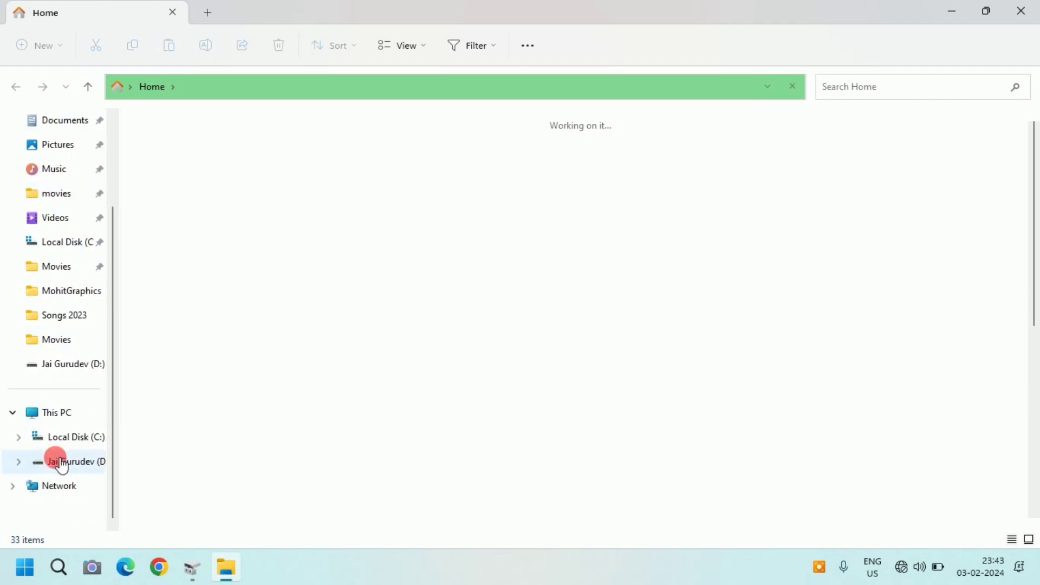
click(62, 413)
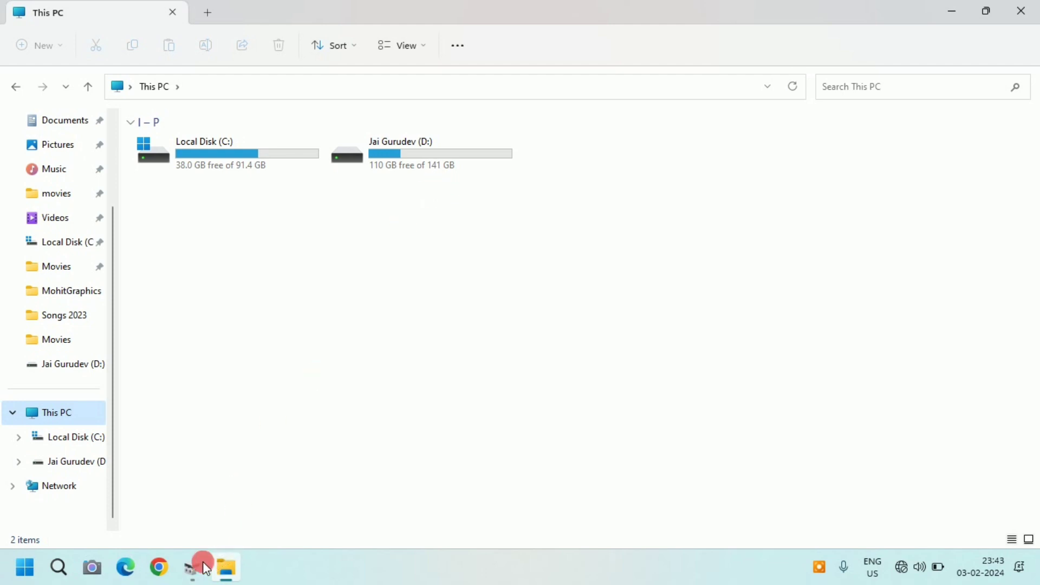
mouse_move(182, 567)
click(180, 507)
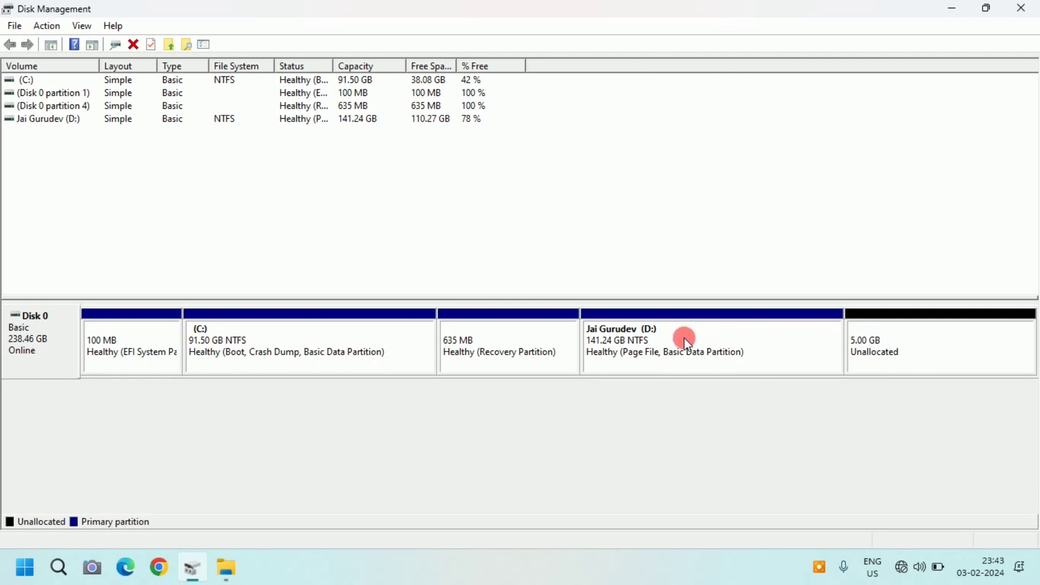
Extend the D: volume with the full 5120 MB of unallocated space on Disk 0
right_click(253, 349)
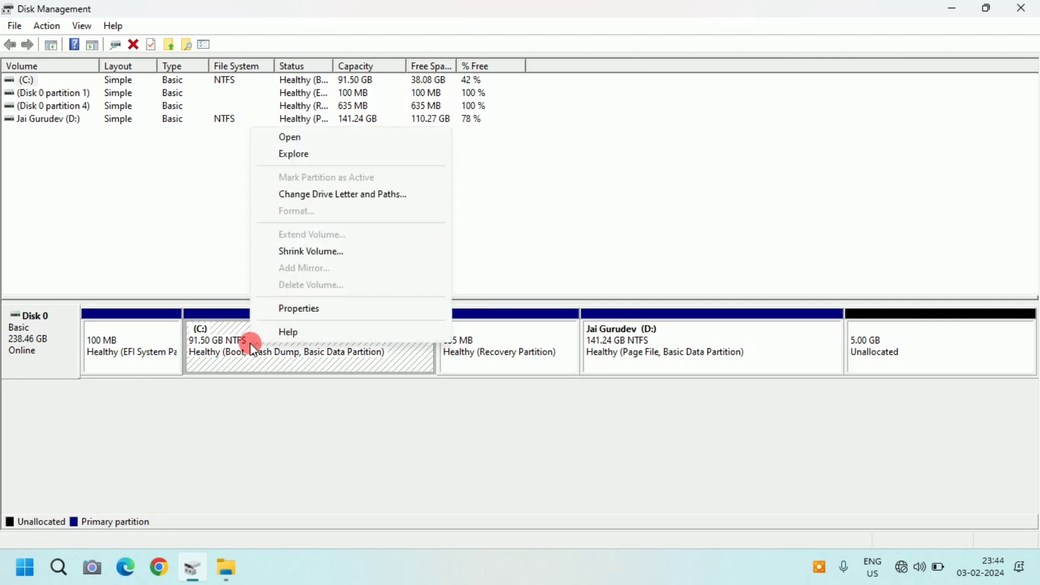
click(373, 463)
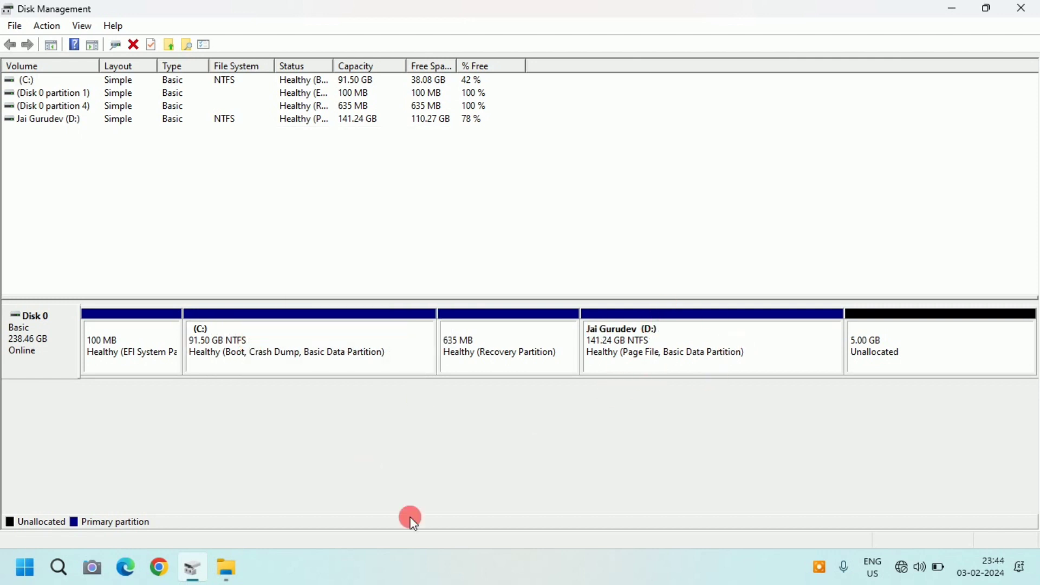
right_click(682, 358)
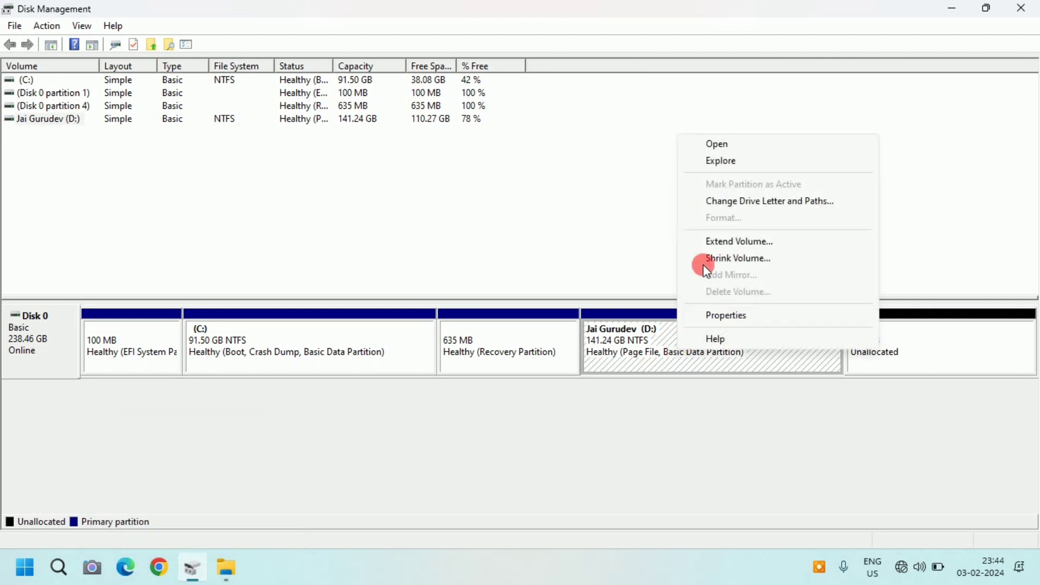
click(751, 242)
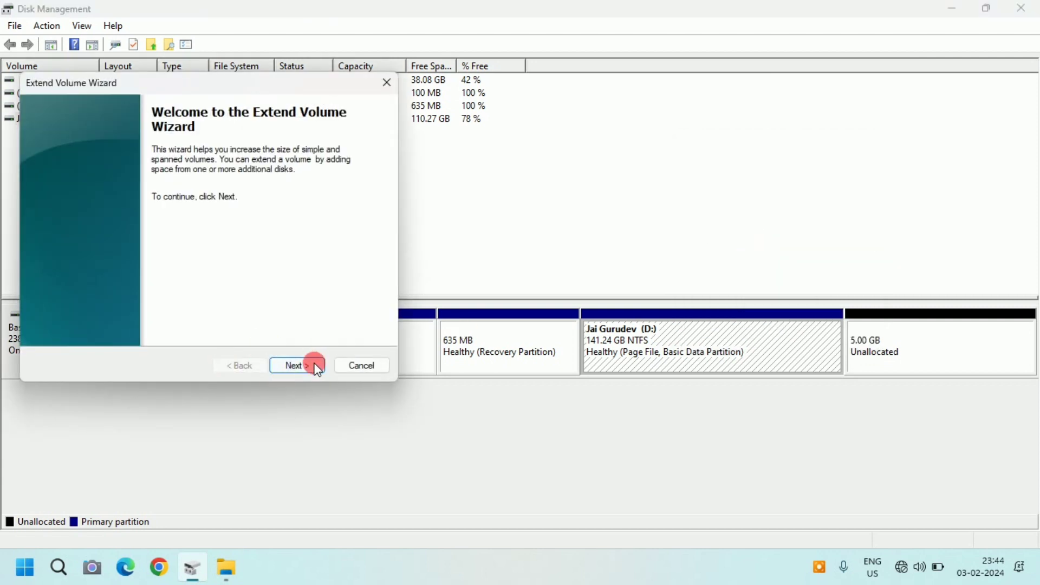
click(318, 369)
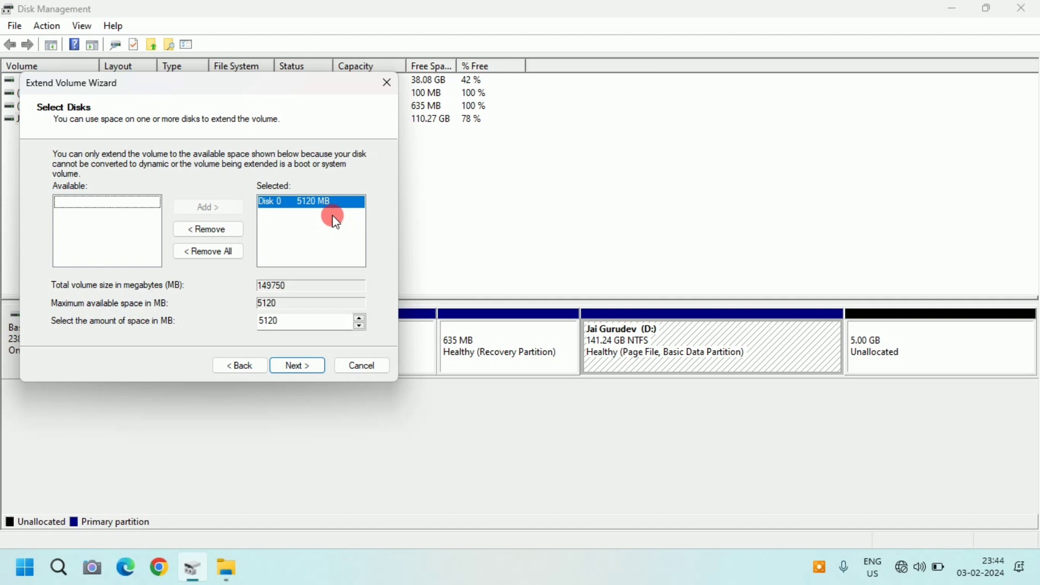
click(292, 366)
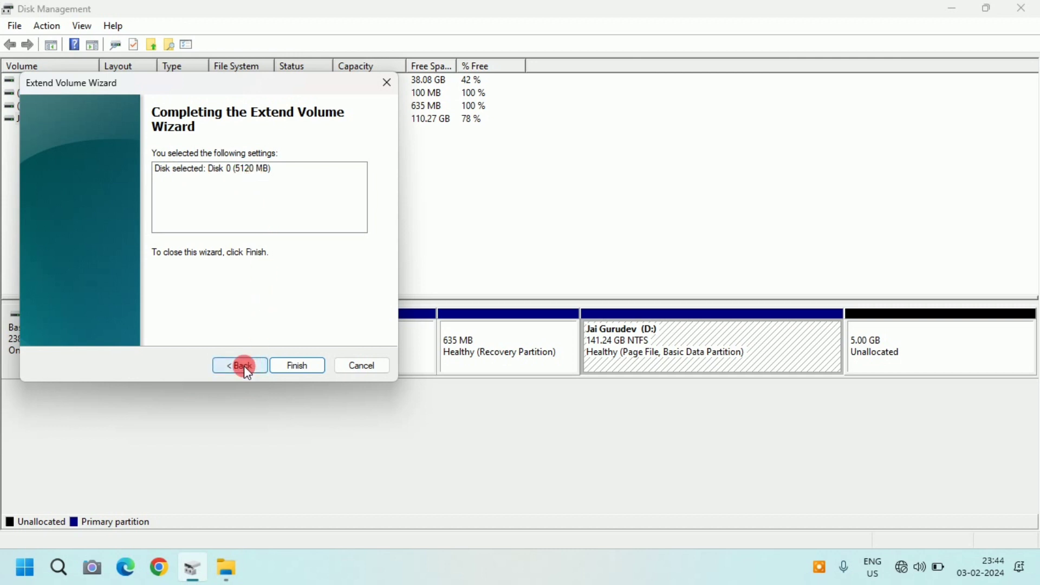
click(298, 367)
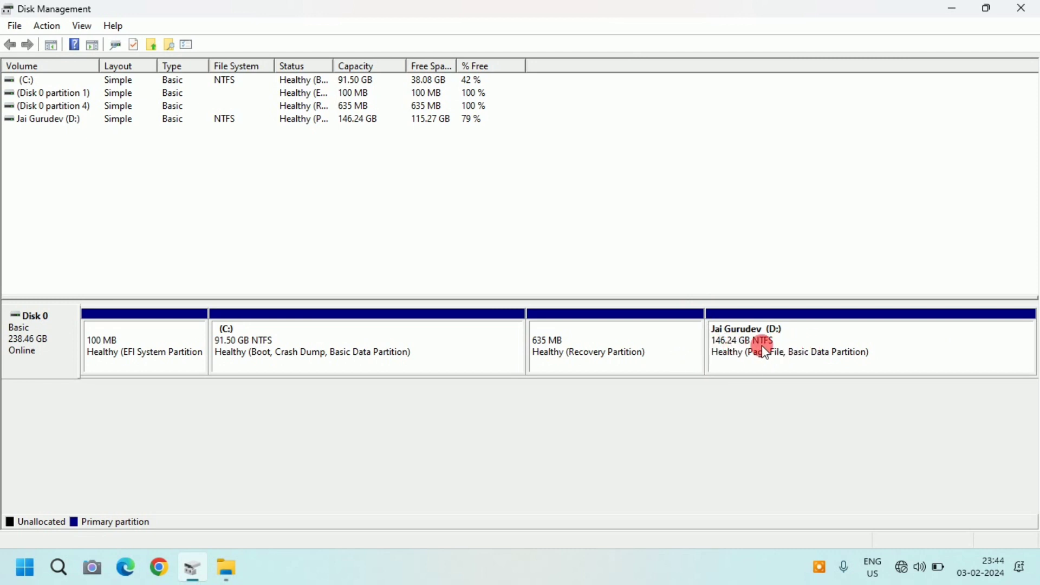
Look at the D: drive's size under This PC, then close File Explorer and Disk Management
mouse_move(226, 570)
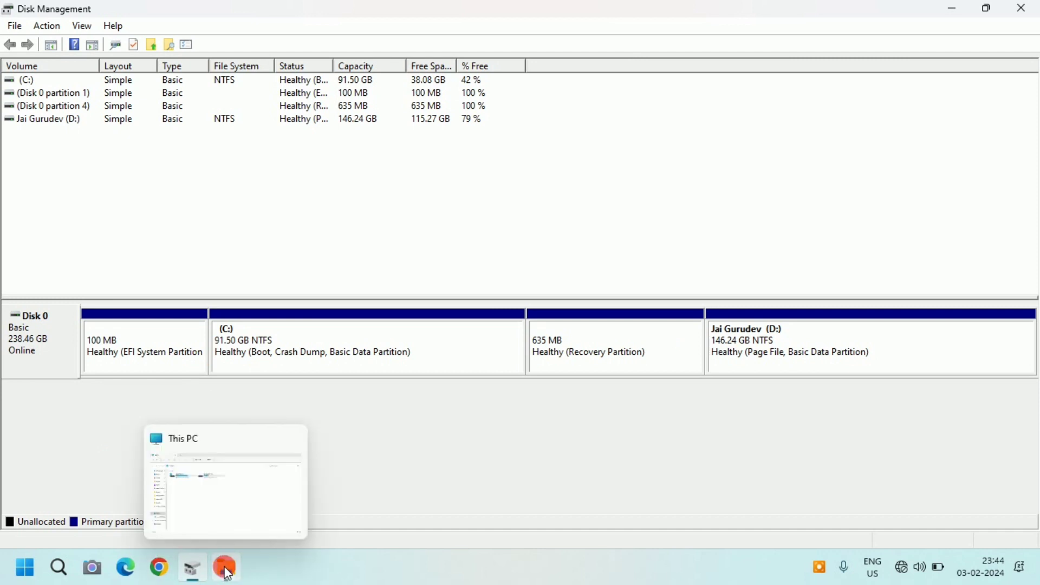
click(217, 479)
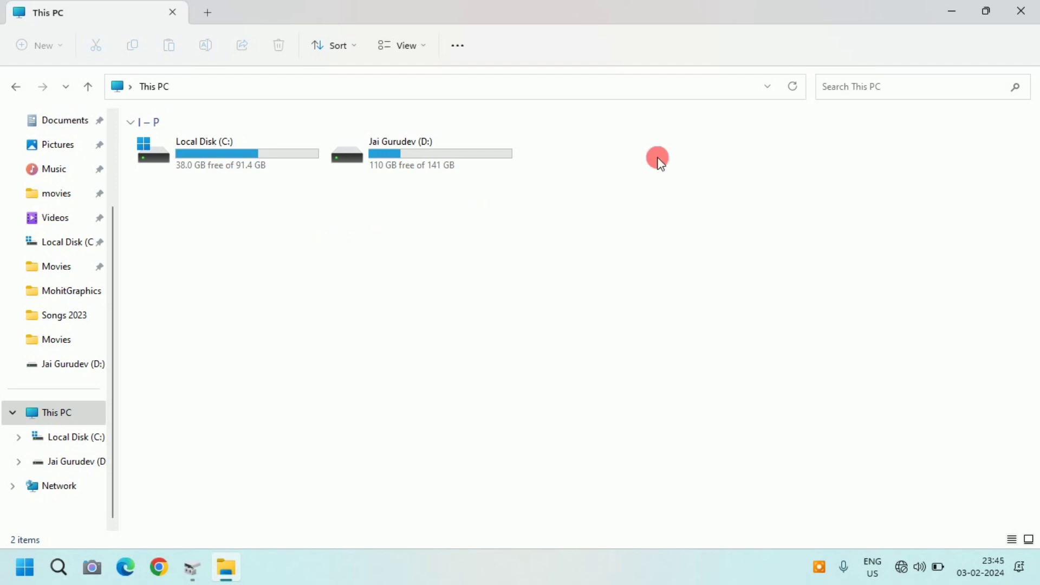
click(1021, 8)
click(1027, 8)
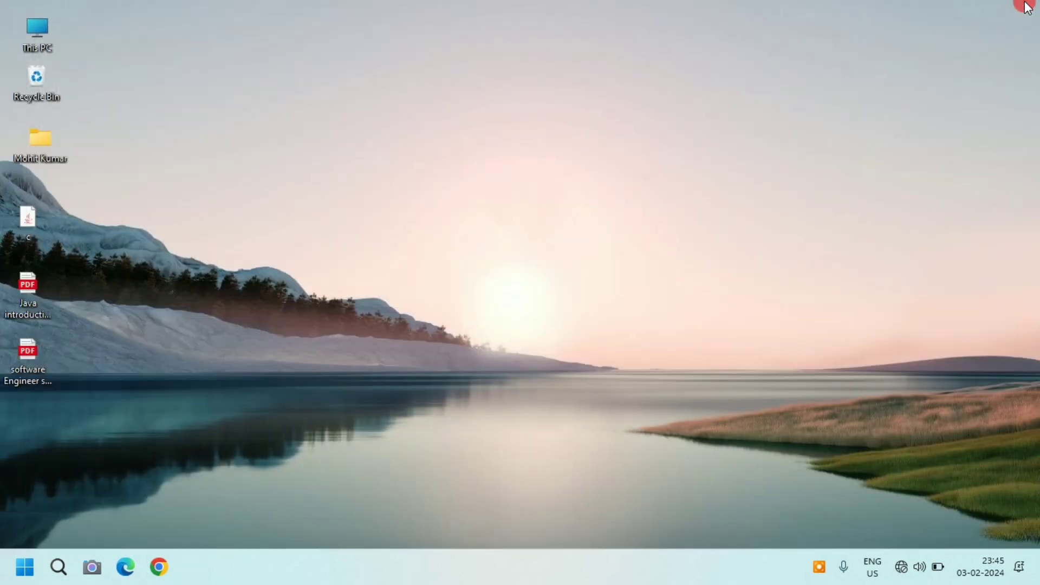